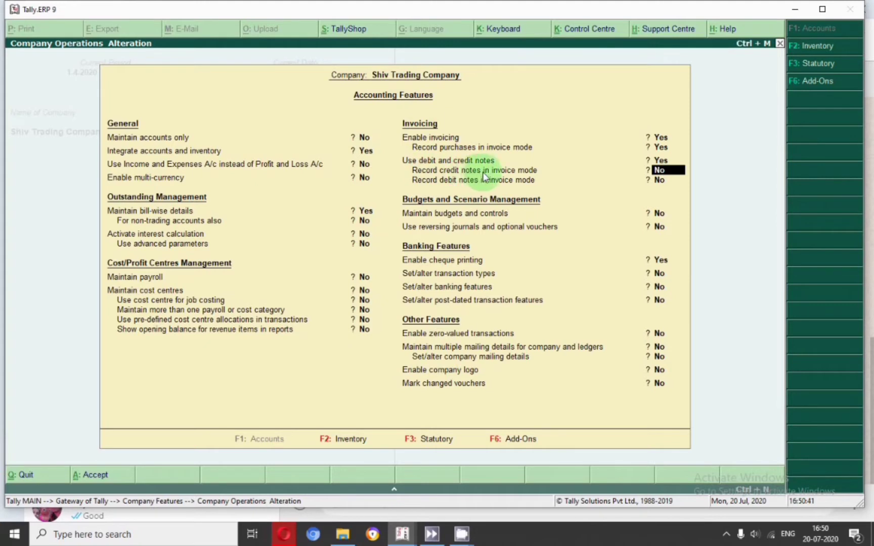
Enable recording of both credit notes and debit notes in invoice mode and save the accounting features
{"action": "type", "text": "y"}
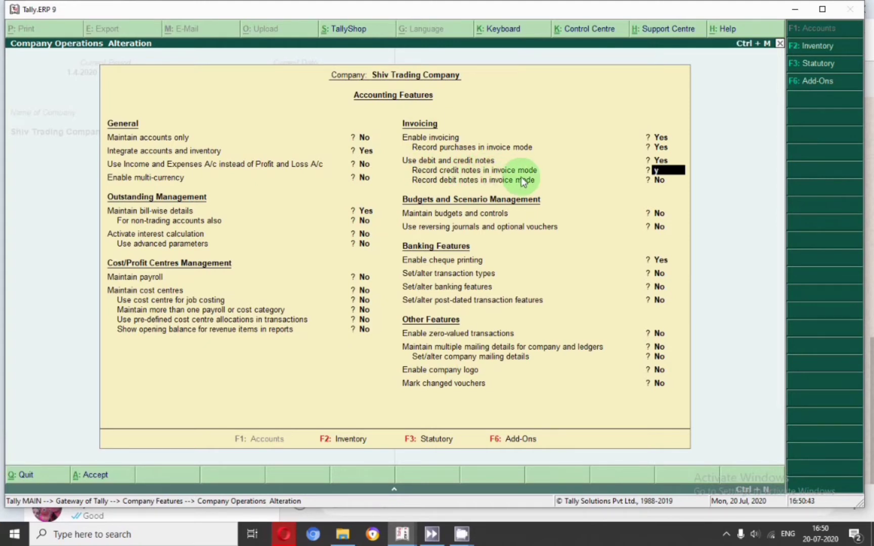
{"action": "key", "text": "Return"}
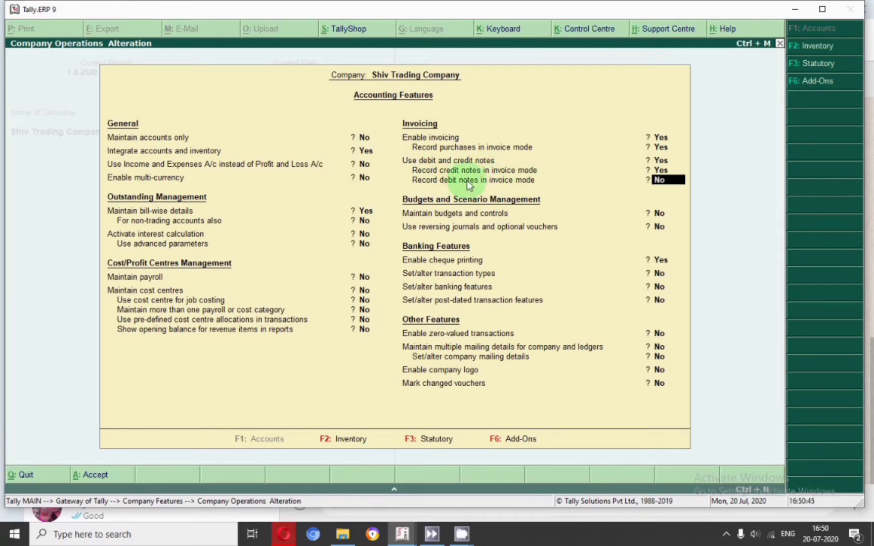
{"action": "type", "text": "y"}
{"action": "key", "text": "Return"}
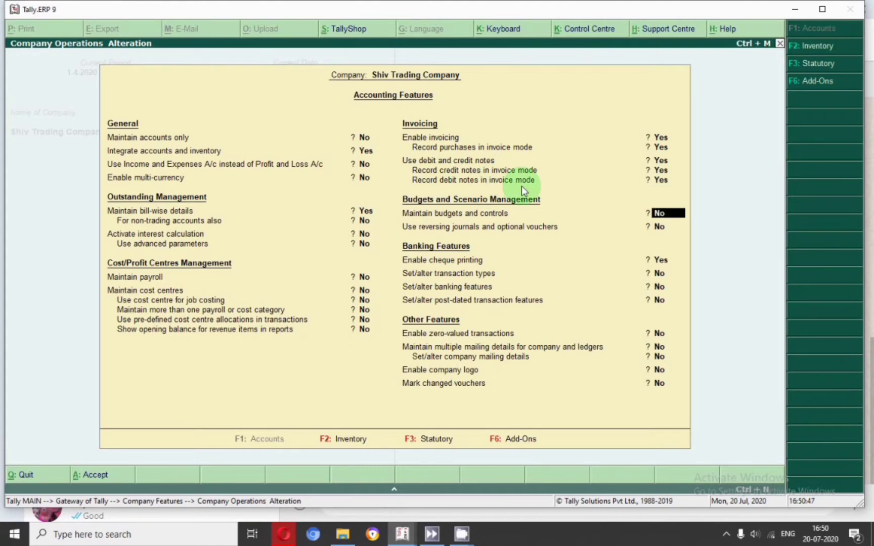
{"action": "key", "text": "ctrl+a"}
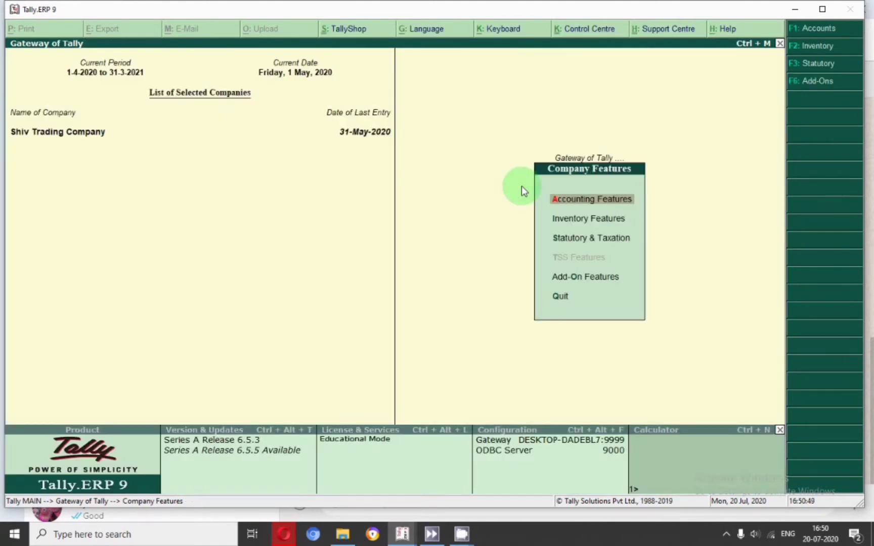
{"action": "key", "text": "Escape"}
{"action": "key", "text": "Escape"}
{"action": "key", "text": "Escape"}
{"action": "key", "text": "d"}
{"action": "key", "text": "s"}
{"action": "key", "text": "s"}
{"action": "key", "text": "s"}
{"action": "key", "text": "Escape"}
{"action": "key", "text": "Escape"}
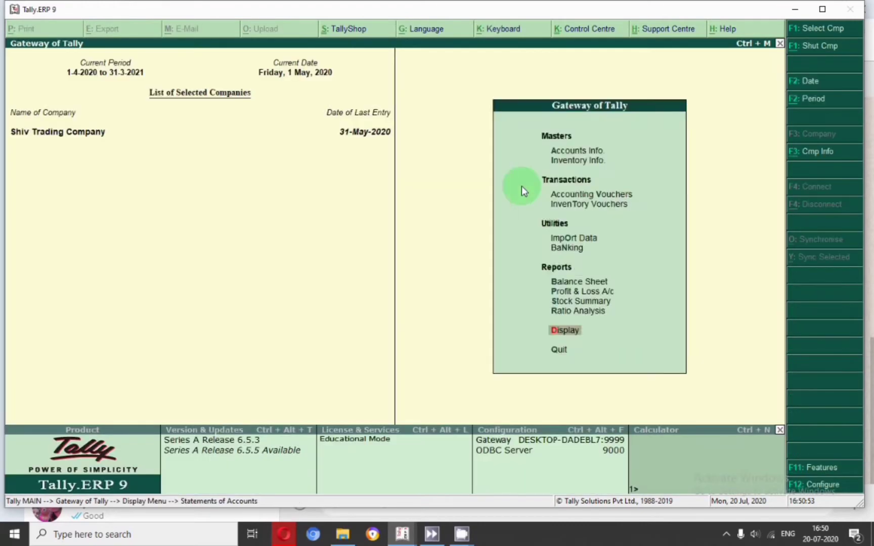
{"action": "key", "text": "Escape"}
{"action": "key", "text": "Escape"}
{"action": "key", "text": "Escape"}
Start a new sales invoice and set its voucher date to 1-4-2020
{"action": "key", "text": "v"}
{"action": "key", "text": "F8"}
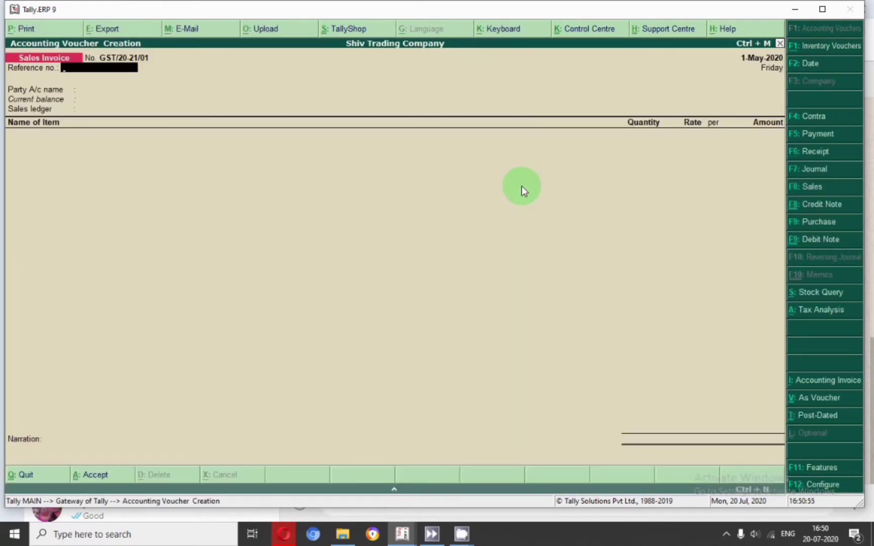
{"action": "key", "text": "F2"}
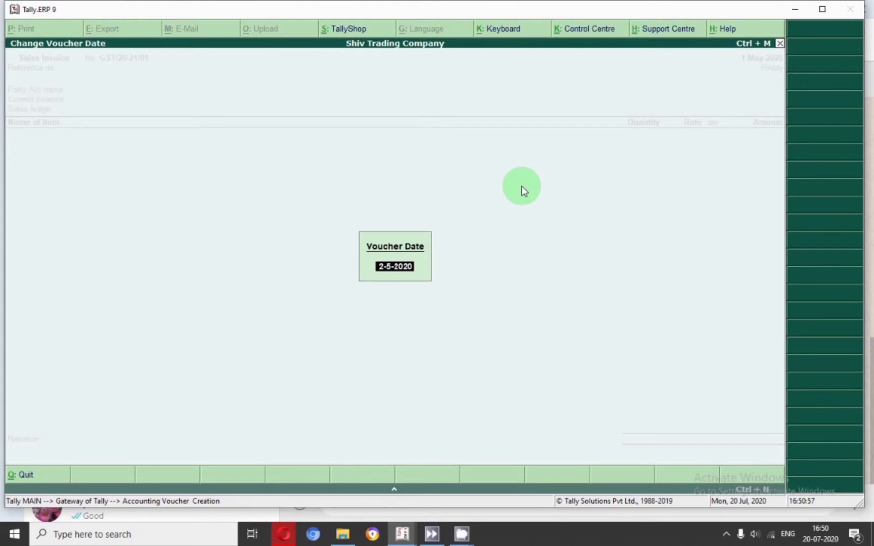
{"action": "type", "text": "1-4"}
{"action": "key", "text": "Return"}
Set Yash Trading Co. as the invoice party with its default details, and choose Sale Igst as the sales ledger
{"action": "type", "text": "Yash"}
{"action": "key", "text": "Return"}
{"action": "key", "text": "Return"}
{"action": "key", "text": "Return"}
{"action": "key", "text": "Return"}
{"action": "key", "text": "Return"}
{"action": "key", "text": "Return"}
{"action": "key", "text": "Return"}
{"action": "key", "text": "Return"}
{"action": "key", "text": "Return"}
{"action": "key", "text": "Return"}
{"action": "key", "text": "Return"}
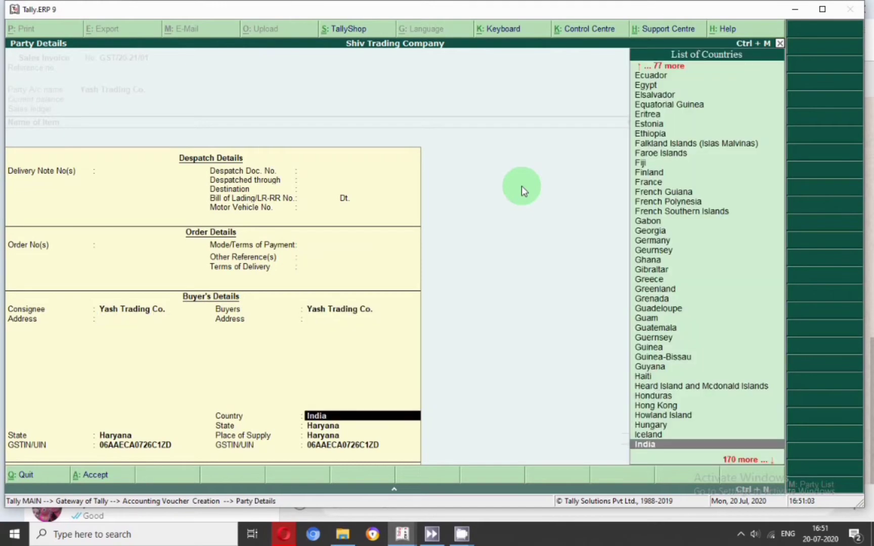
{"action": "key", "text": "Return"}
{"action": "type", "text": "i"}
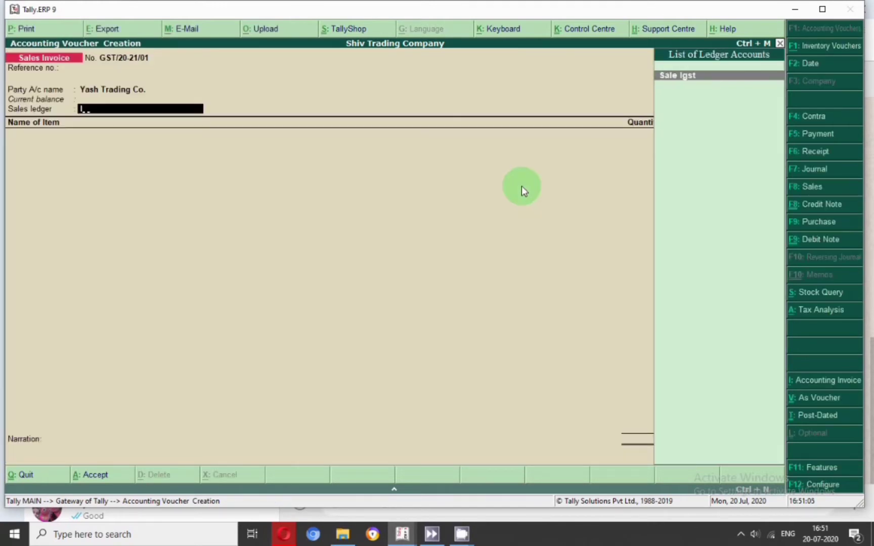
{"action": "key", "text": "Return"}
Add Coconut Oil to the sales invoice with a quantity of 150 ltr at a rate of 500
{"action": "type", "text": "coco"}
{"action": "key", "text": "Return"}
{"action": "key", "text": "Return"}
{"action": "type", "text": "150"}
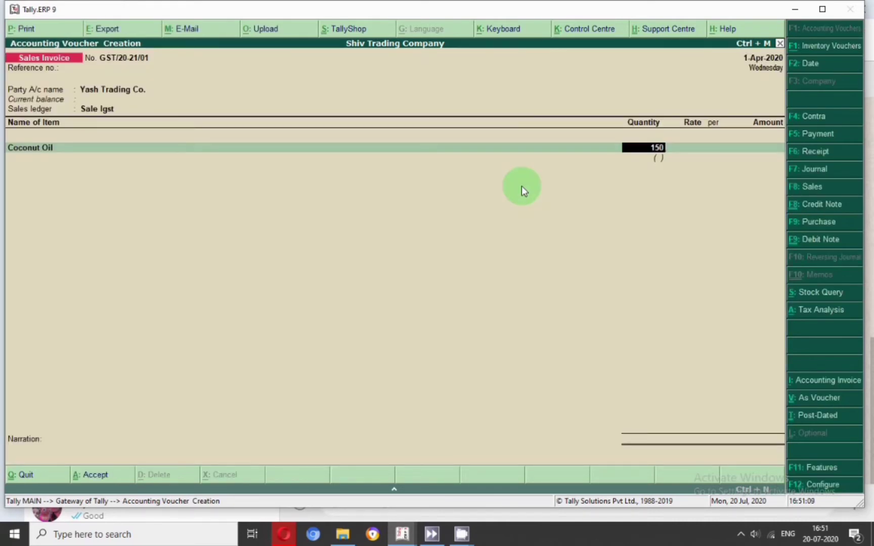
{"action": "key", "text": "Return"}
{"action": "type", "text": "500"}
{"action": "key", "text": "Return"}
{"action": "key", "text": "Return"}
{"action": "key", "text": "Return"}
{"action": "key", "text": "Return"}
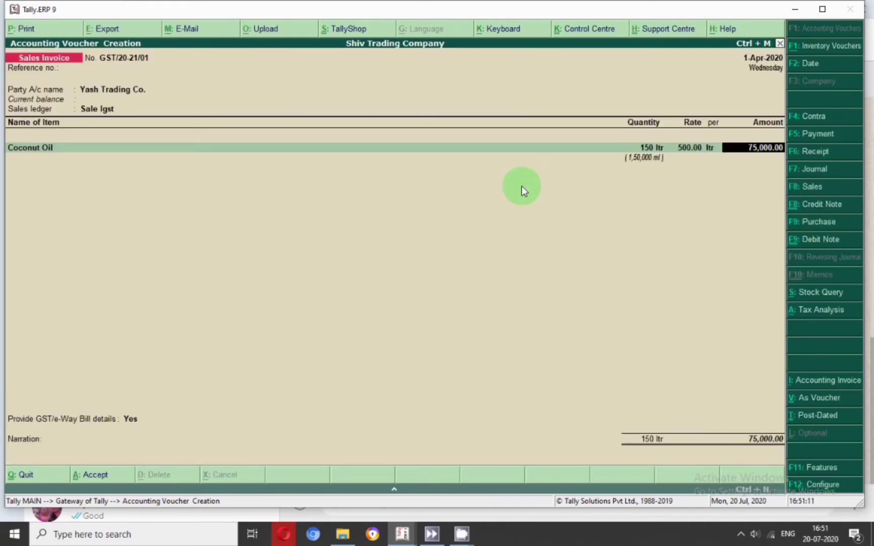
Add the Output Igst tax ledger to the sales invoice, save it and leave voucher entry
{"action": "type", "text": "igst"}
{"action": "key", "text": "Down"}
{"action": "key", "text": "Down"}
{"action": "key", "text": "Down"}
{"action": "key", "text": "Return"}
{"action": "key", "text": "Return"}
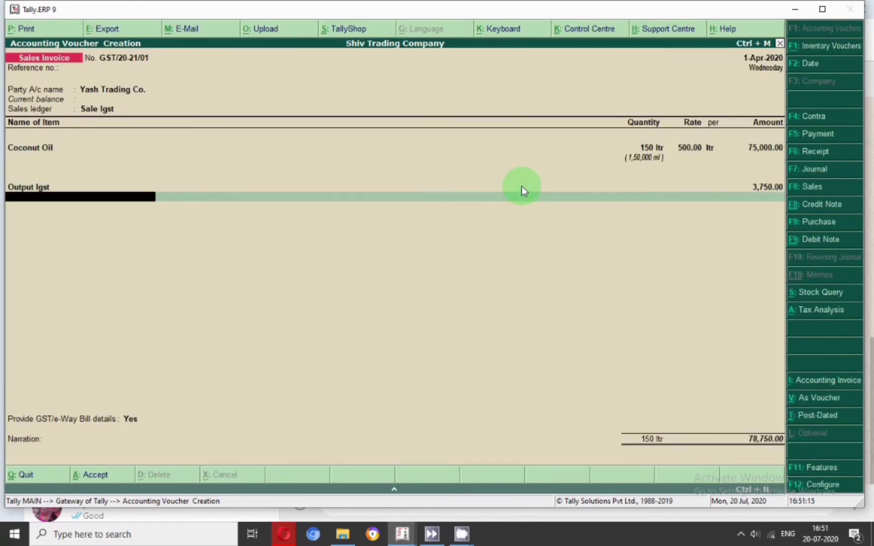
{"action": "key", "text": "ctrl+a"}
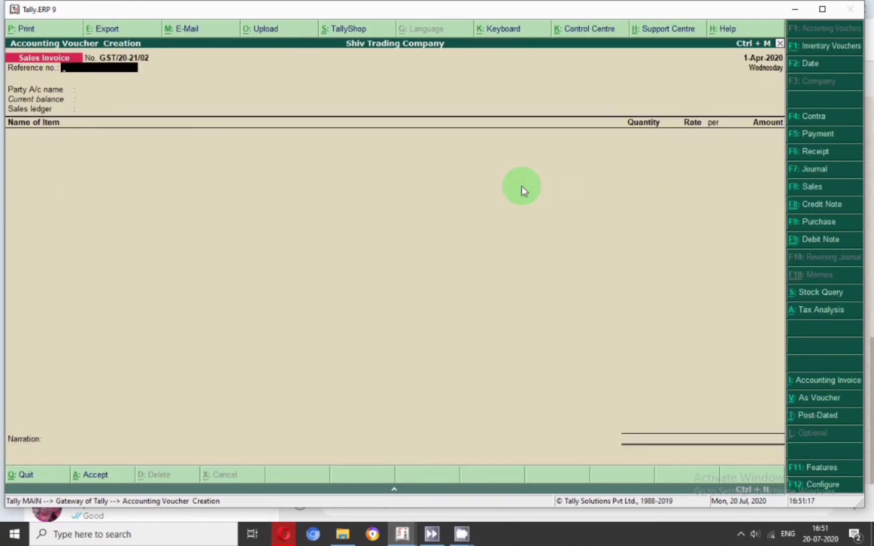
{"action": "key", "text": "Escape"}
{"action": "key", "text": "y"}
{"action": "key", "text": "Escape"}
{"action": "key", "text": "n"}
{"action": "key", "text": "d"}
{"action": "key", "text": "l"}
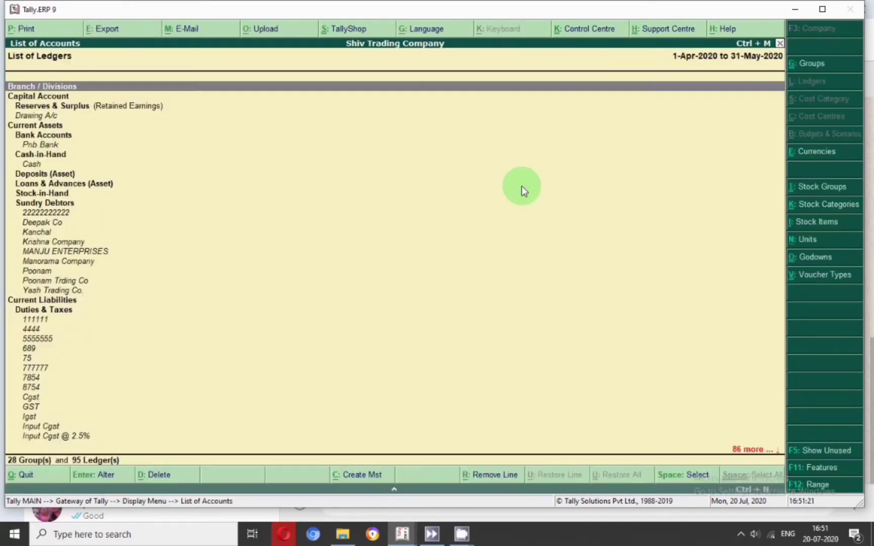
{"action": "key", "text": "Escape"}
{"action": "key", "text": "Escape"}
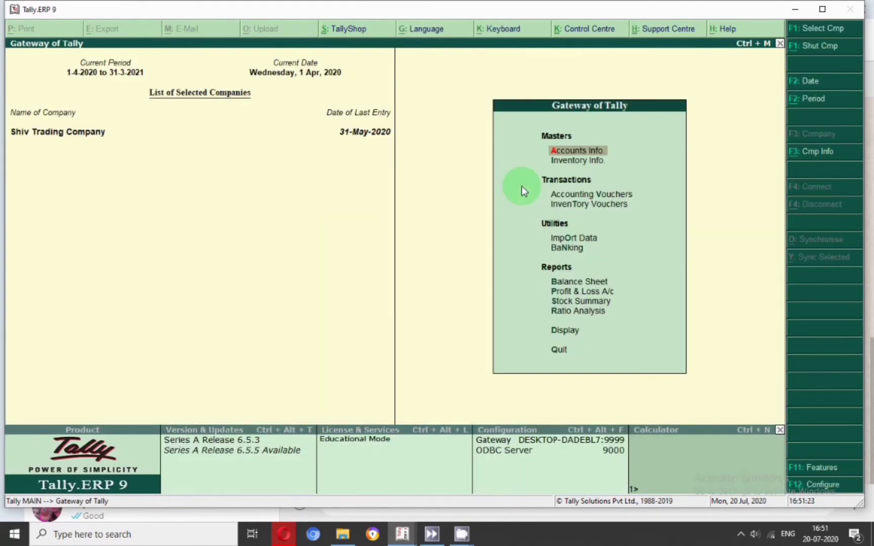
Open the ledger vouchers of Yash Trading Co. and start a new credit note from there
{"action": "type", "text": "dalYa"}
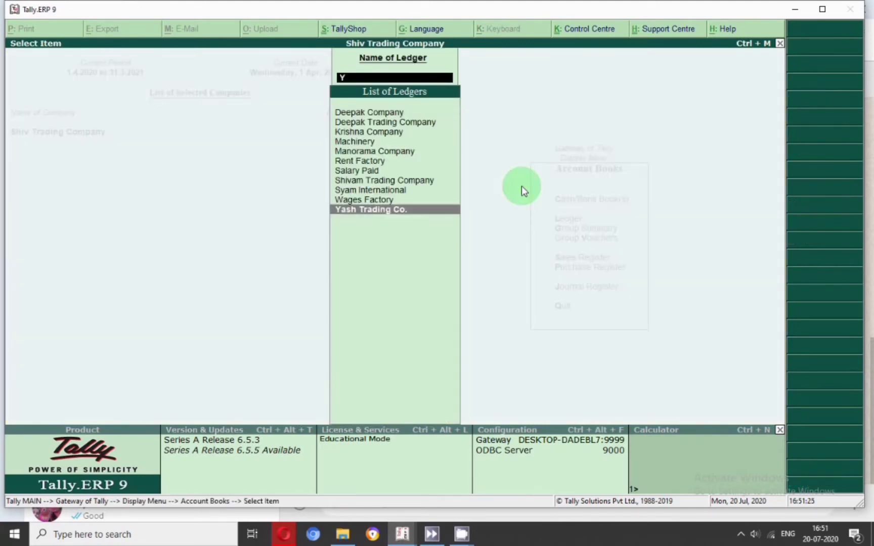
{"action": "key", "text": "Return"}
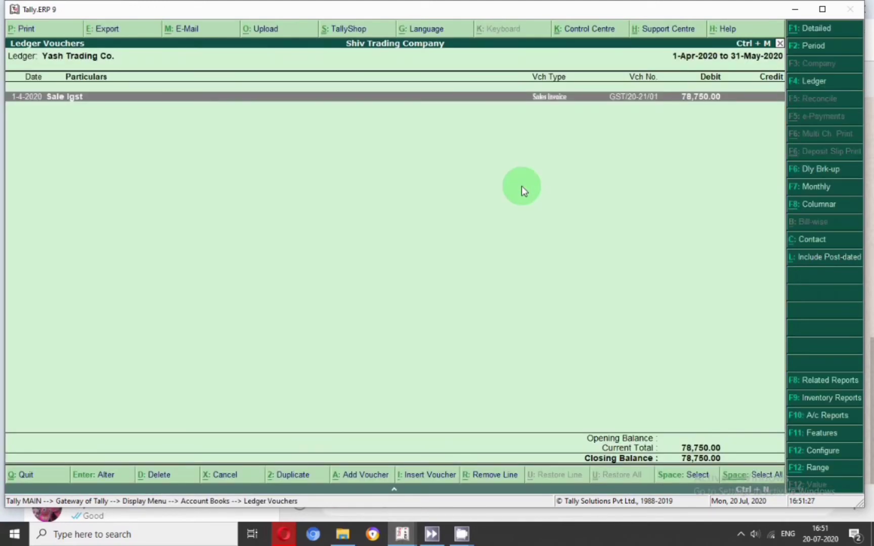
{"action": "key", "text": "alt+a"}
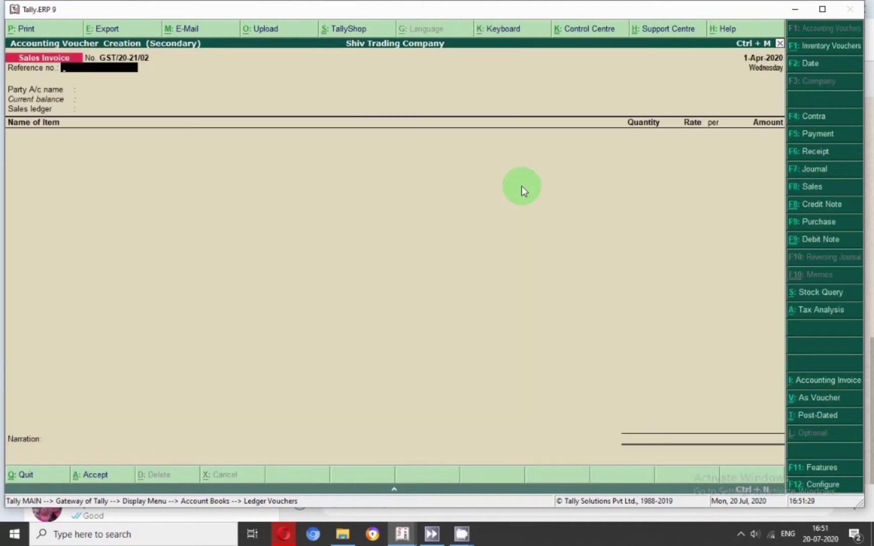
{"action": "left_click", "coordinate": [810, 208]}
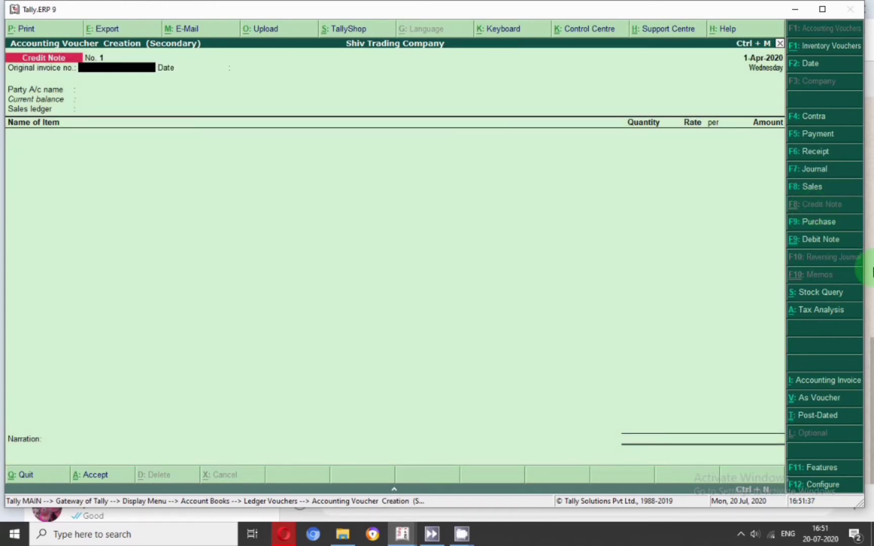
Date the credit note 1-5-2020 and enter the original invoice number gst/20.21/01 with invoice date 1.4.20
{"action": "key", "text": "F2"}
{"action": "type", "text": "1-5"}
{"action": "key", "text": "Return"}
{"action": "type", "text": "gst/20.21/01"}
{"action": "key", "text": "Return"}
{"action": "type", "text": "1.4.2"}
{"action": "type", "text": "0"}
{"action": "key", "text": "Return"}
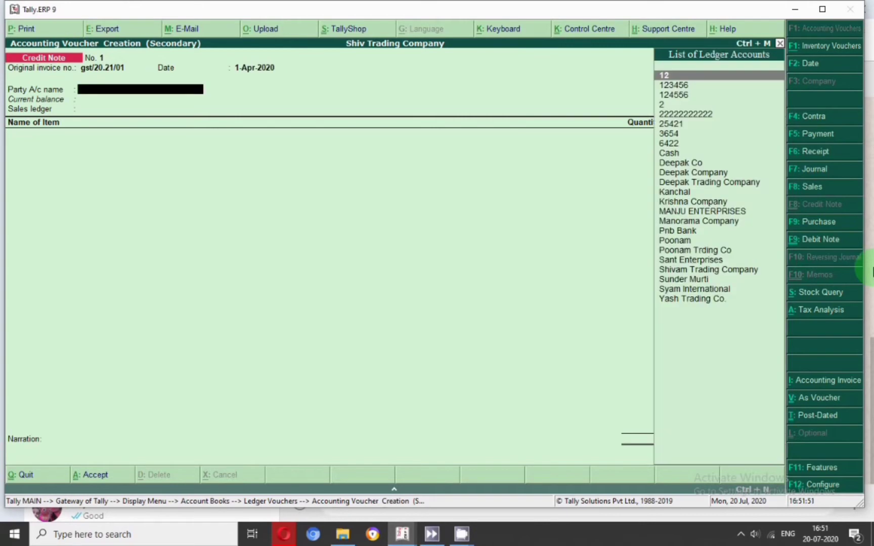
Set Yash Trading Co. as the credit note's party with its default details, and choose Sale Igst as the sales ledger
{"action": "type", "text": "Ya"}
{"action": "key", "text": "Return"}
{"action": "key", "text": "Return"}
{"action": "key", "text": "Return"}
{"action": "key", "text": "Return"}
{"action": "key", "text": "Return"}
{"action": "key", "text": "Return"}
{"action": "key", "text": "Return"}
{"action": "key", "text": "Return"}
{"action": "key", "text": "Return"}
{"action": "key", "text": "Return"}
{"action": "key", "text": "Return"}
{"action": "key", "text": "Return"}
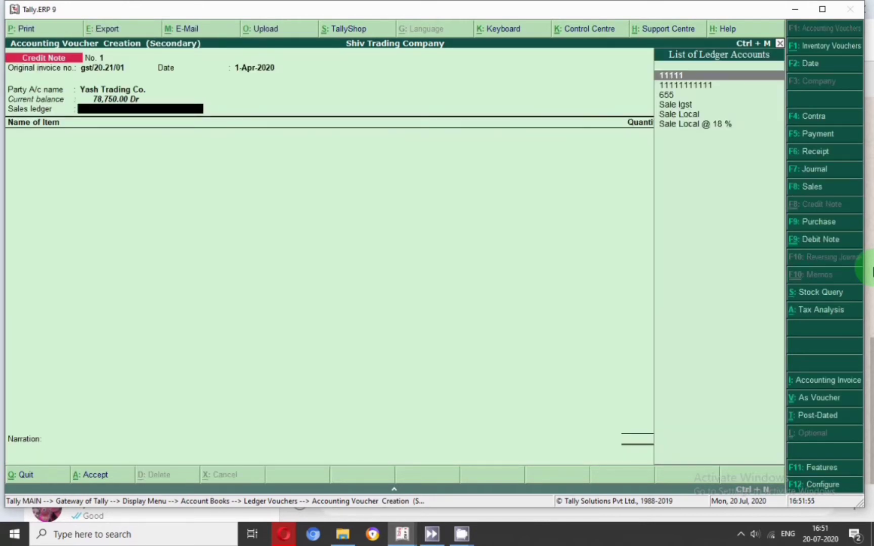
{"action": "key", "text": "Down"}
{"action": "key", "text": "Down"}
{"action": "key", "text": "Down"}
{"action": "key", "text": "Return"}
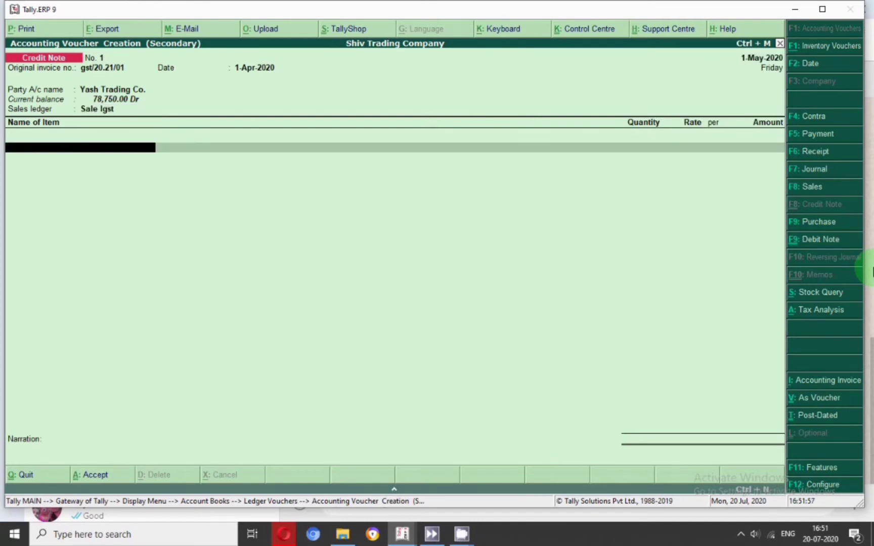
Add the returned Coconut Oil to the credit note with a quantity of 50 ltr at the default rate
{"action": "type", "text": "Coco"}
{"action": "key", "text": "Return"}
{"action": "key", "text": "Return"}
{"action": "type", "text": "50"}
{"action": "key", "text": "Return"}
{"action": "key", "text": "Return"}
{"action": "key", "text": "Return"}
{"action": "key", "text": "Return"}
{"action": "key", "text": "Return"}
Add the Output Igst tax ledger to the credit note with its calculated amount
{"action": "type", "text": "Igs"}
{"action": "key", "text": "Down"}
{"action": "key", "text": "Down"}
{"action": "key", "text": "Down"}
{"action": "key", "text": "Down"}
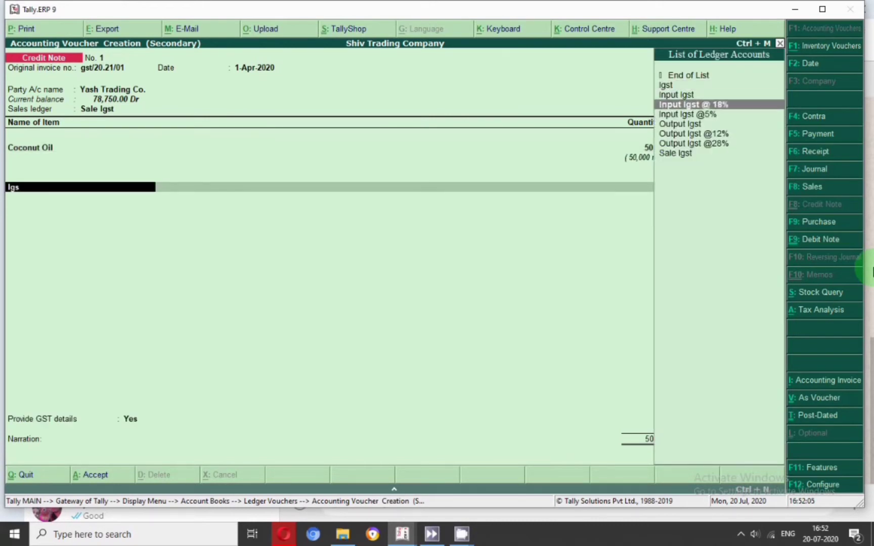
{"action": "key", "text": "Return"}
{"action": "key", "text": "Return"}
Provide the credit note's GST details with 01-Sales Return as the reason for issuing the note
{"action": "key", "text": "Return"}
{"action": "key", "text": "Return"}
{"action": "key", "text": "Return"}
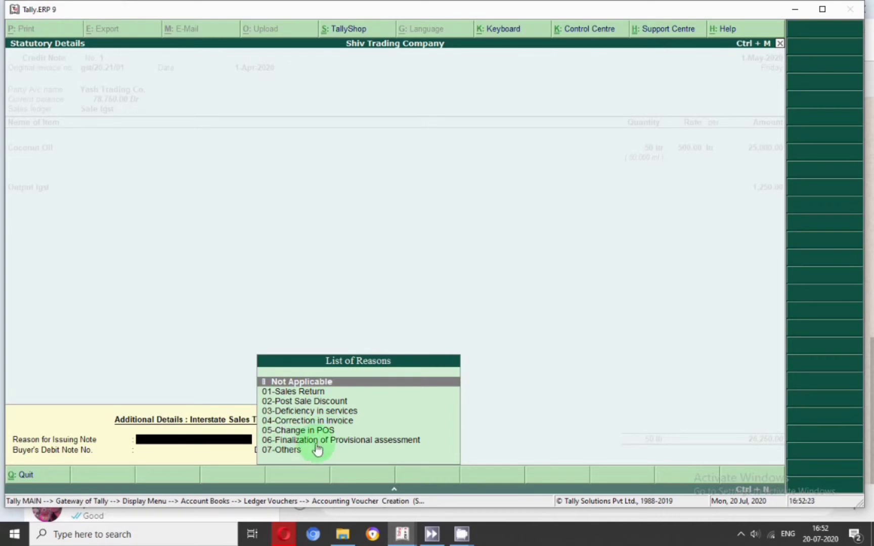
{"action": "left_click", "coordinate": [299, 394]}
{"action": "key", "text": "Return"}
{"action": "key", "text": "Return"}
{"action": "key", "text": "Return"}
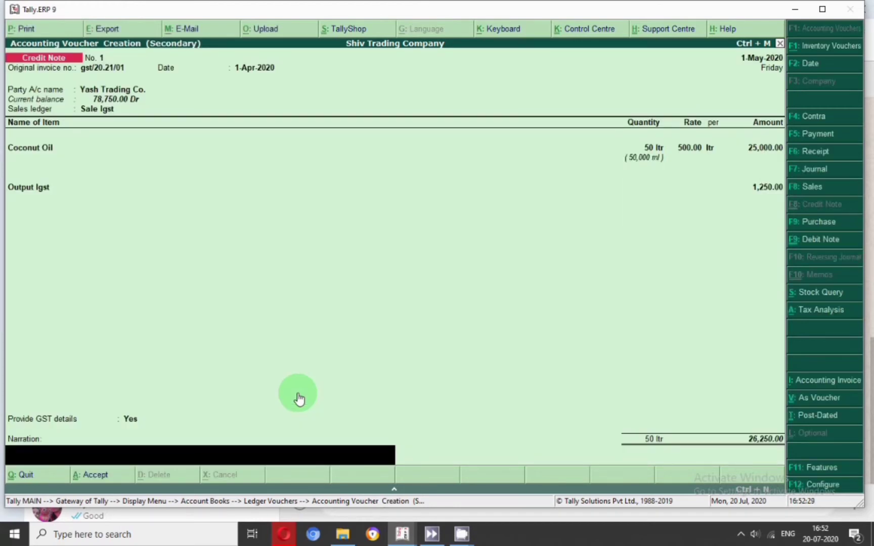
Enter the narration "being goods return from party against bill no gst/20.21/01 dated by 1.4.20" and save the credit note
{"action": "type", "text": "being goods return from par"}
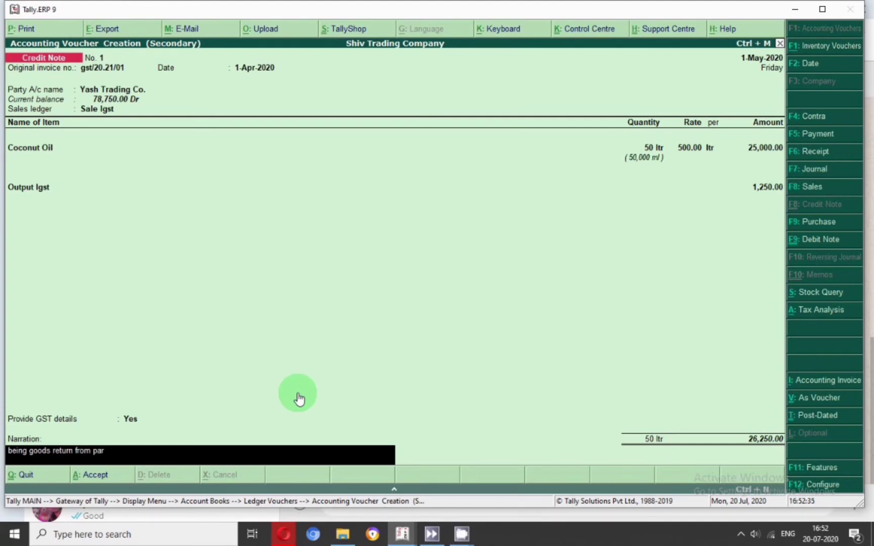
{"action": "type", "text": "ty against bill no gst/20.21"}
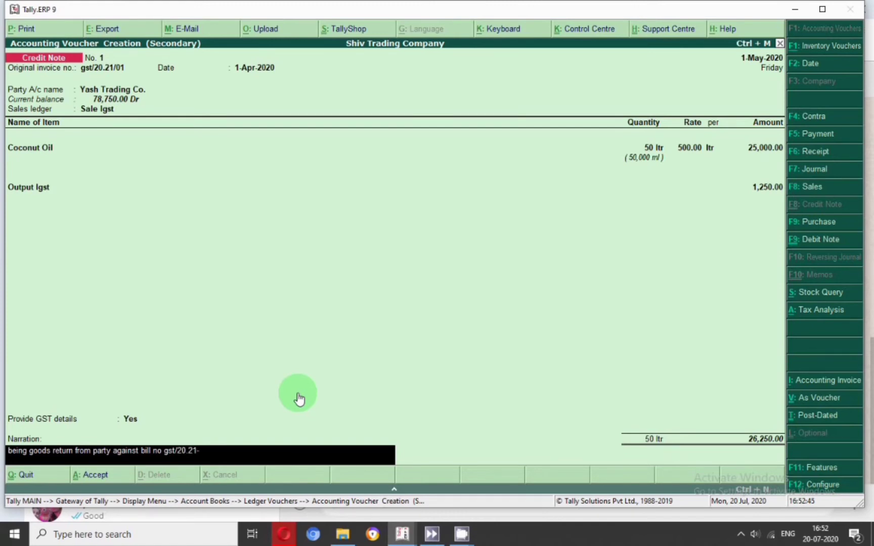
{"action": "type", "text": "/01 dated by 1.4.20"}
{"action": "key", "text": "Return"}
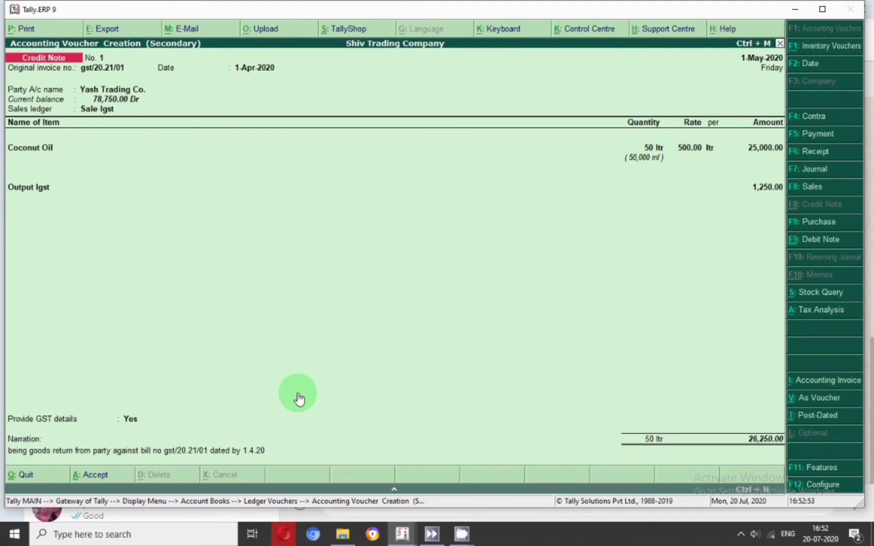
{"action": "key", "text": "Return"}
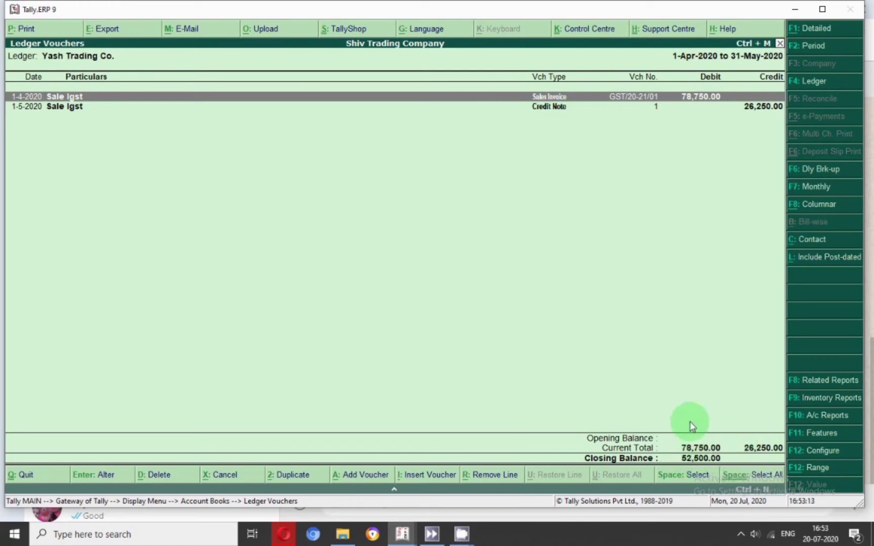
Leave the party ledger and open the GSTR-1 report from the GST statutory reports
{"action": "key", "text": "Escape"}
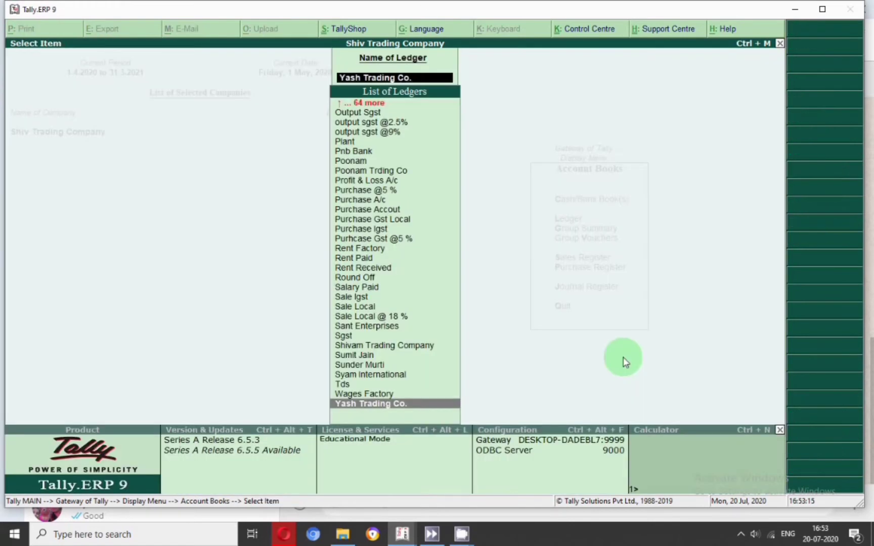
{"action": "key", "text": "Escape"}
{"action": "key", "text": "Escape"}
{"action": "key", "text": "Escape"}
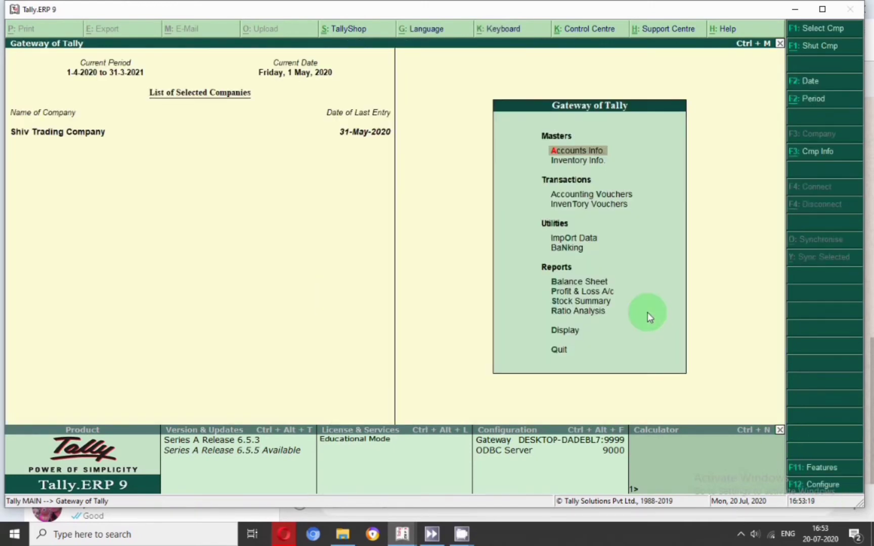
{"action": "key", "text": "d"}
{"action": "key", "text": "o"}
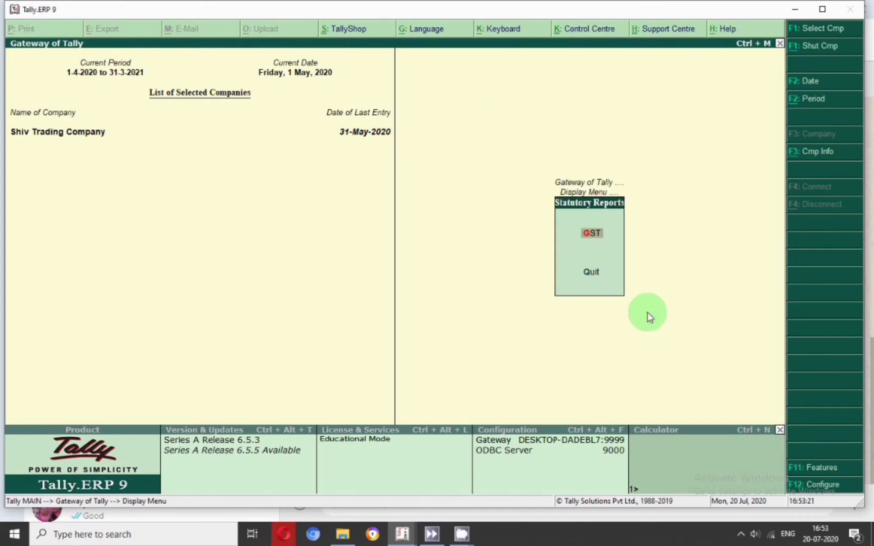
{"action": "key", "text": "g"}
{"action": "key", "text": "1"}
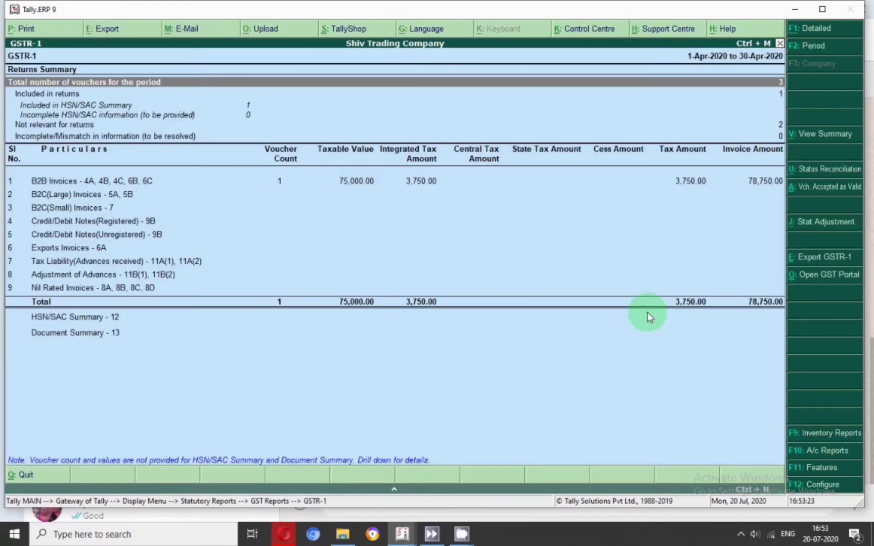
Set the GSTR-1 period to 1-Apr-2020 through 31-May-2020 and review the B2B Invoices and Credit/Debit Notes (Registered) rows
{"action": "key", "text": "F2"}
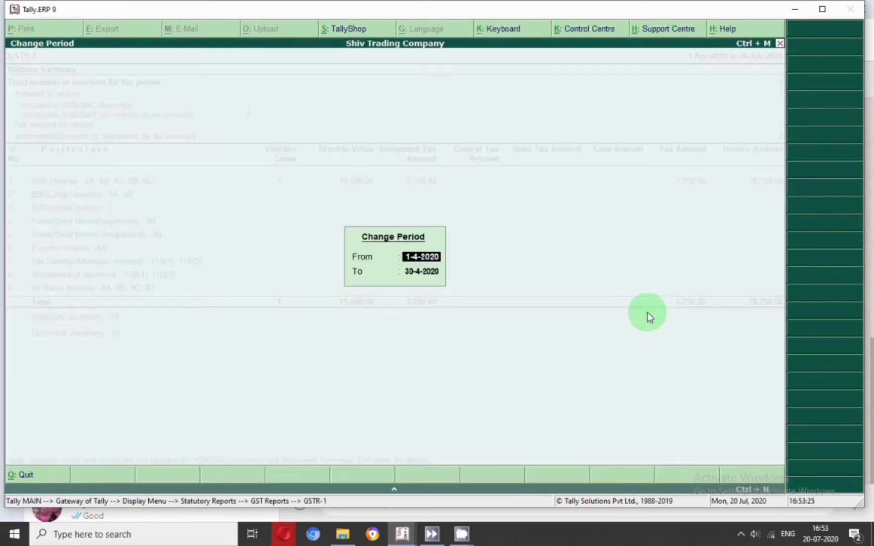
{"action": "type", "text": "1"}
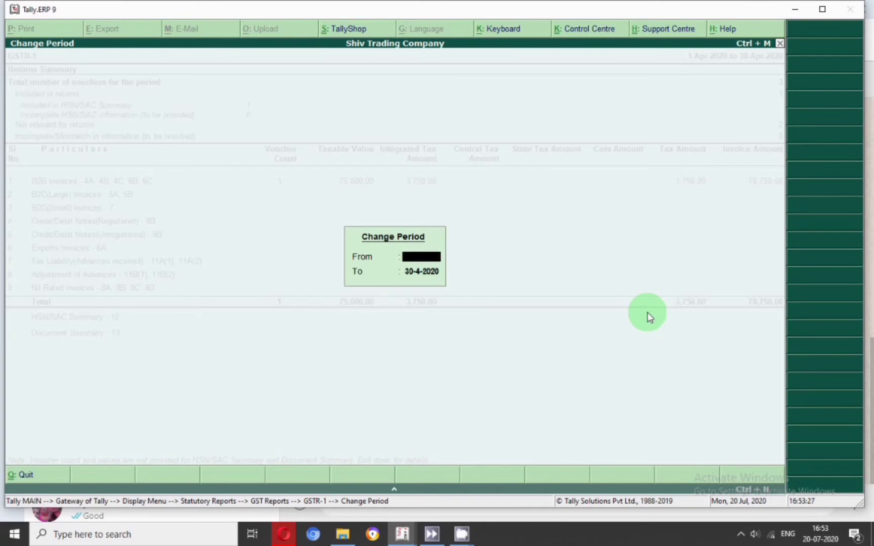
{"action": "key", "text": "Return"}
{"action": "type", "text": "31-5"}
{"action": "key", "text": "Return"}
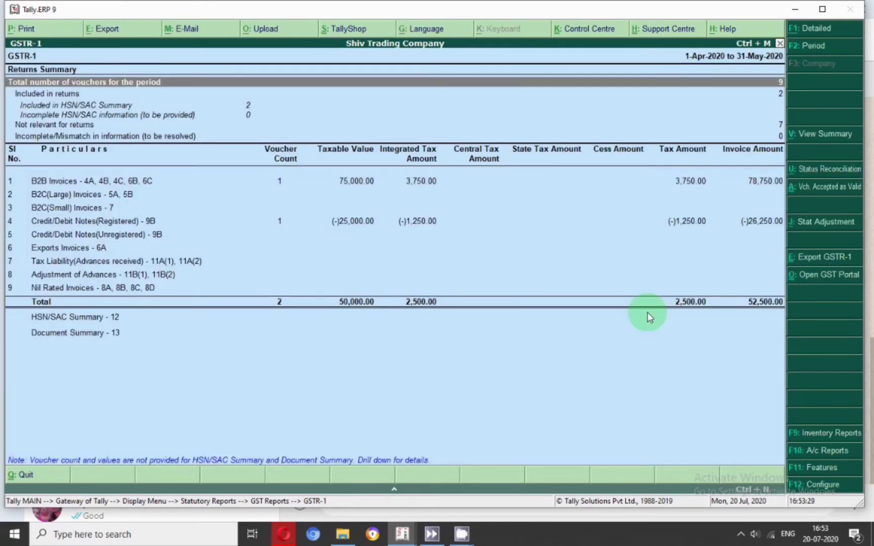
{"action": "left_click", "coordinate": [75, 181]}
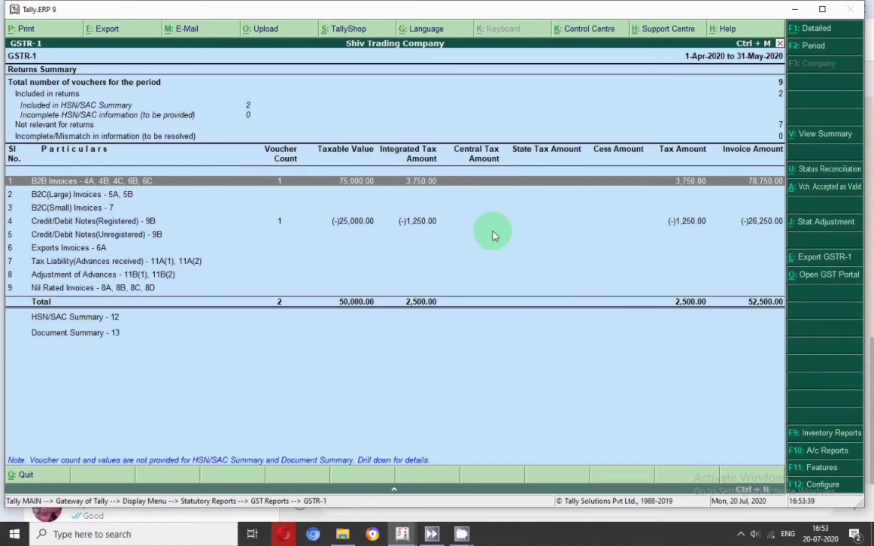
{"action": "left_click", "coordinate": [144, 222]}
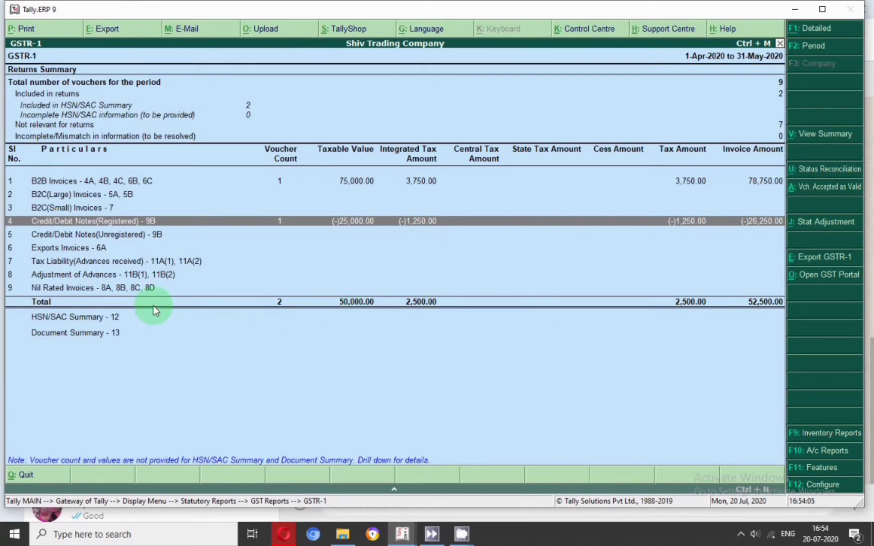
Review the vouchers behind the Coconut Oil entry in the HSN/SAC Summary, and return to the Gateway of Tally
{"action": "left_click", "coordinate": [87, 319]}
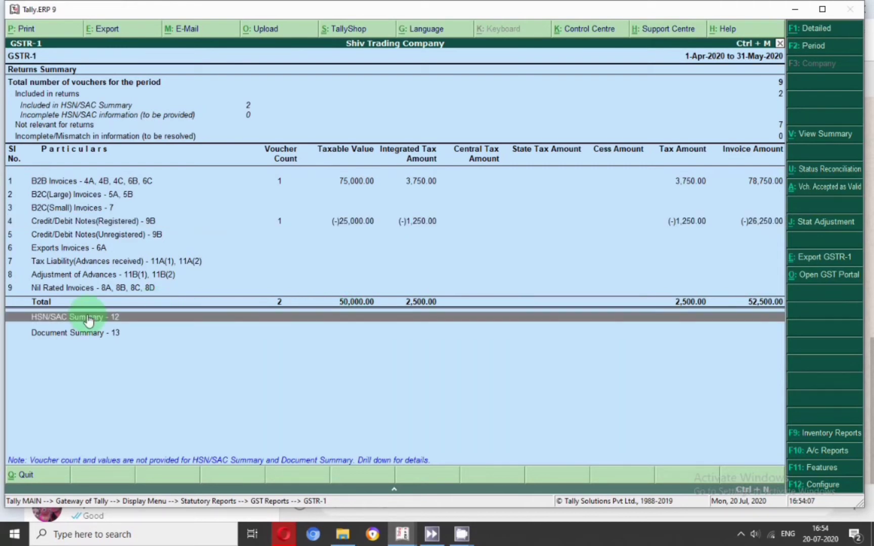
{"action": "left_click", "coordinate": [88, 319]}
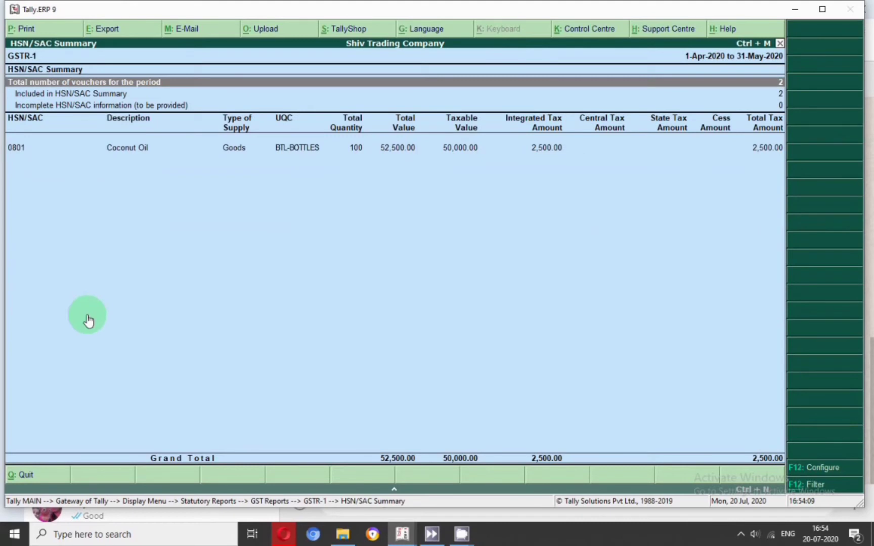
{"action": "key", "text": "Down"}
{"action": "key", "text": "Down"}
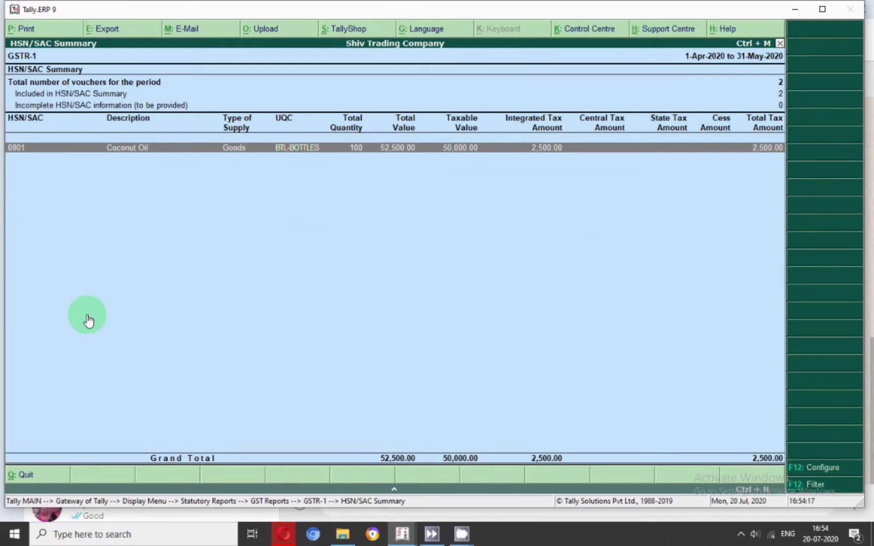
{"action": "key", "text": "Return"}
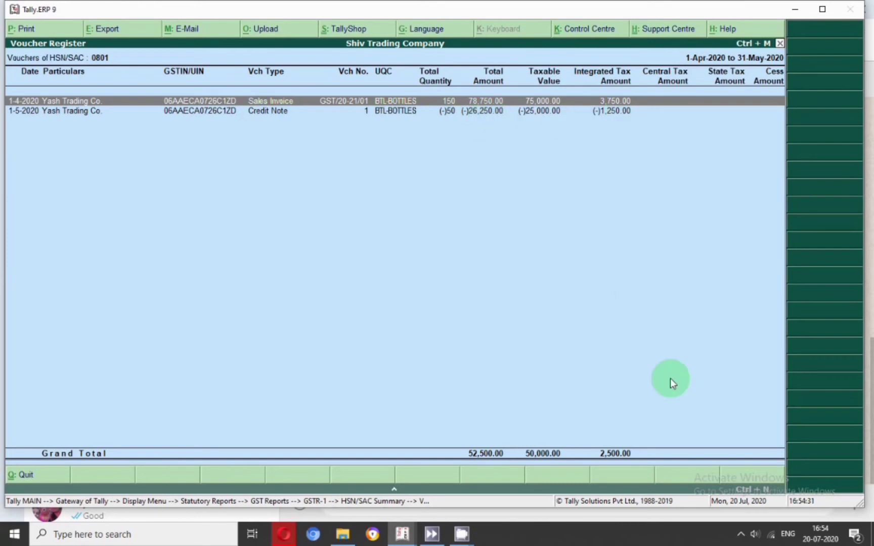
{"action": "key", "text": "Escape"}
{"action": "key", "text": "Escape"}
{"action": "key", "text": "Escape"}
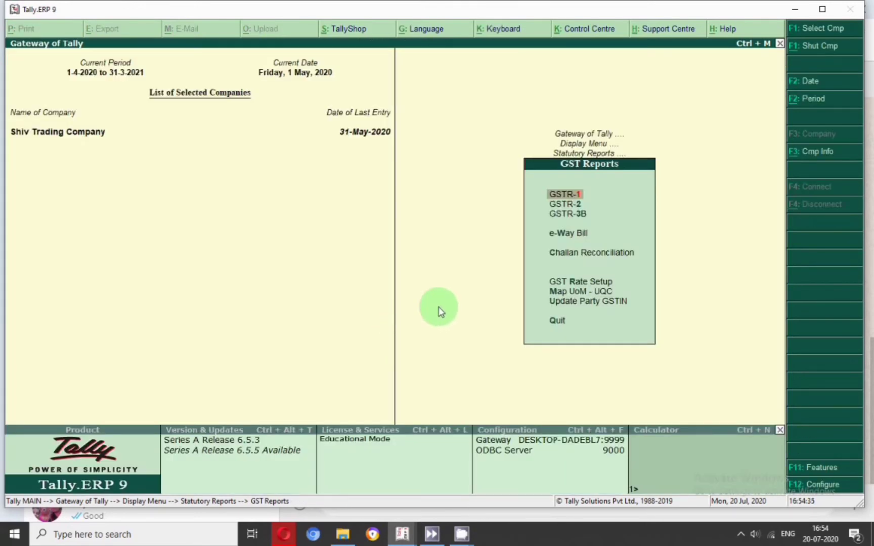
{"action": "key", "text": "Escape"}
{"action": "key", "text": "Escape"}
{"action": "key", "text": "Home"}
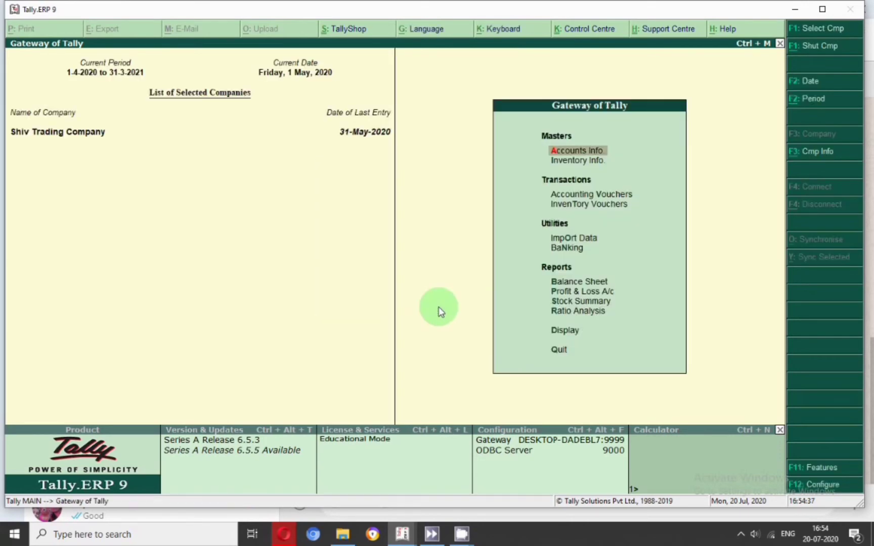
Open the Stock Summary and drill into the Oil group to view Coconut Oil's monthly movements
{"action": "key", "text": "s"}
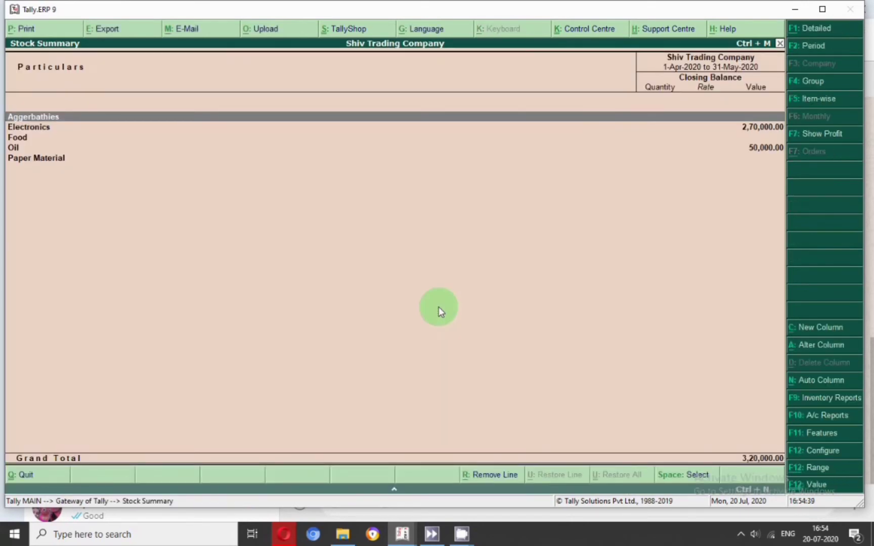
{"action": "key", "text": "Down"}
{"action": "key", "text": "Down"}
{"action": "key", "text": "Down"}
{"action": "key", "text": "Return"}
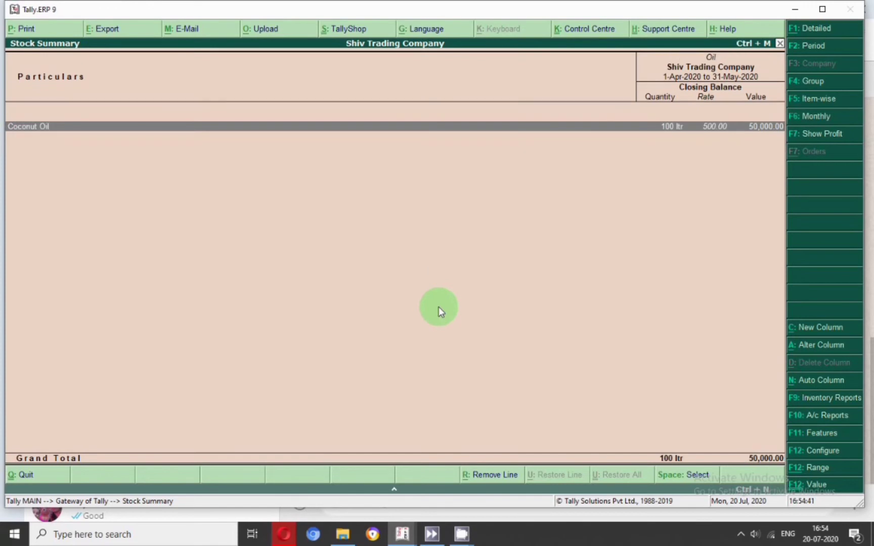
{"action": "key", "text": "Return"}
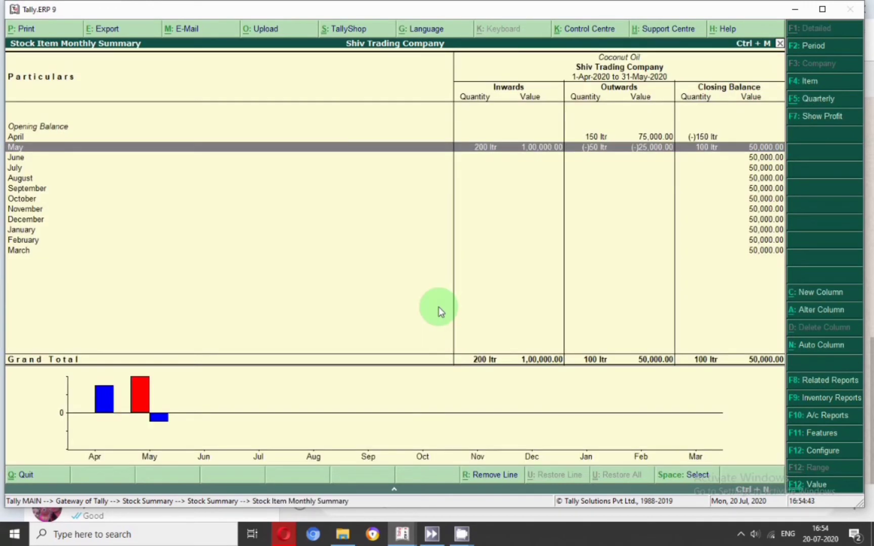
{"action": "key", "text": "Up"}
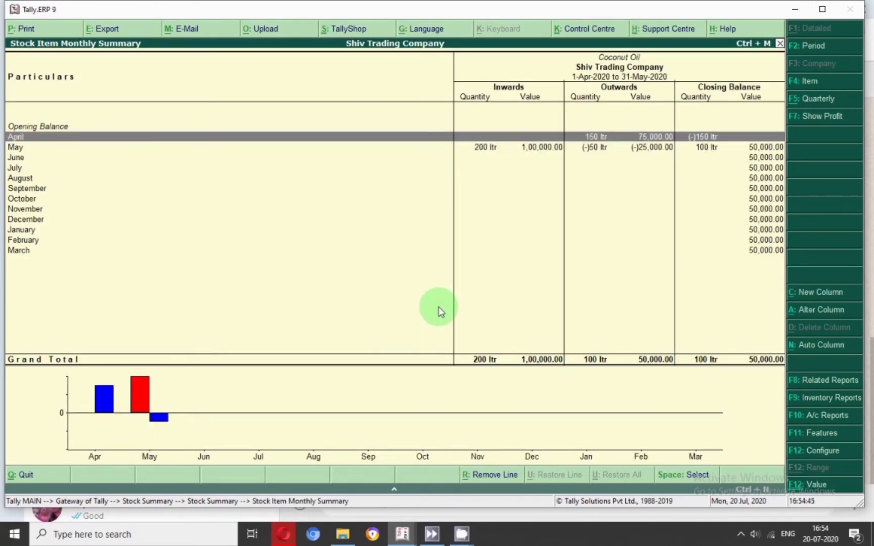
View Coconut Oil's stock vouchers for 1-Apr-2020 to 31-May-2020, and return to the Gateway of Tally
{"action": "key", "text": "F2"}
{"action": "key", "text": "Return"}
{"action": "key", "text": "Return"}
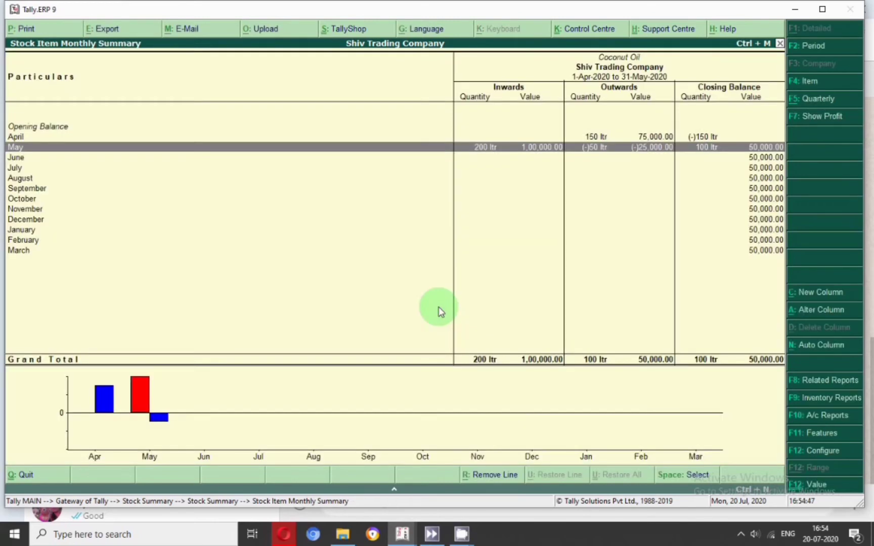
{"action": "key", "text": "Return"}
{"action": "key", "text": "F2"}
{"action": "key", "text": "BackSpace"}
{"action": "key", "text": "Return"}
{"action": "key", "text": "BackSpace"}
{"action": "key", "text": "Return"}
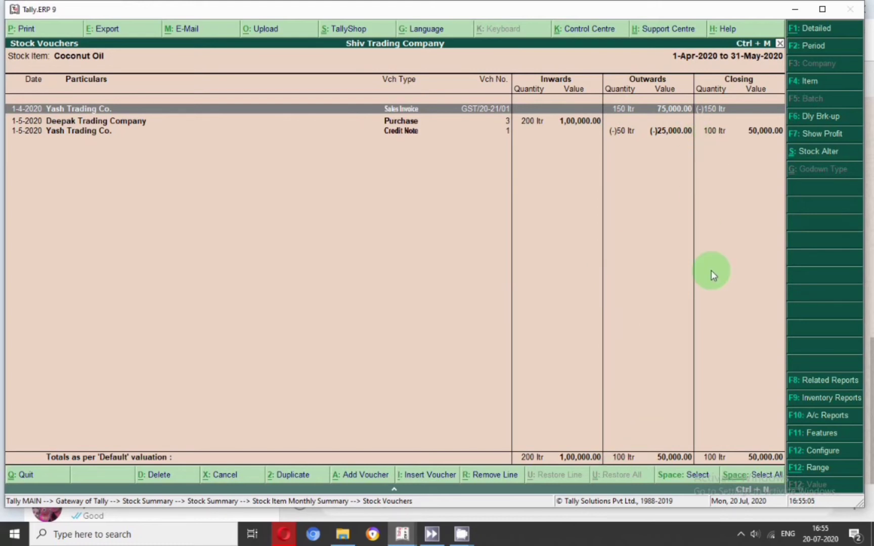
{"action": "key", "text": "Escape"}
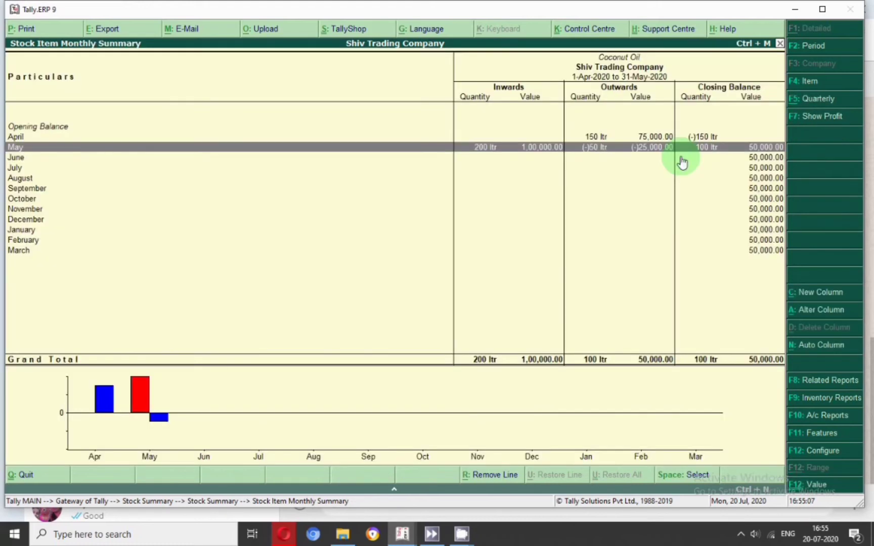
{"action": "key", "text": "Escape"}
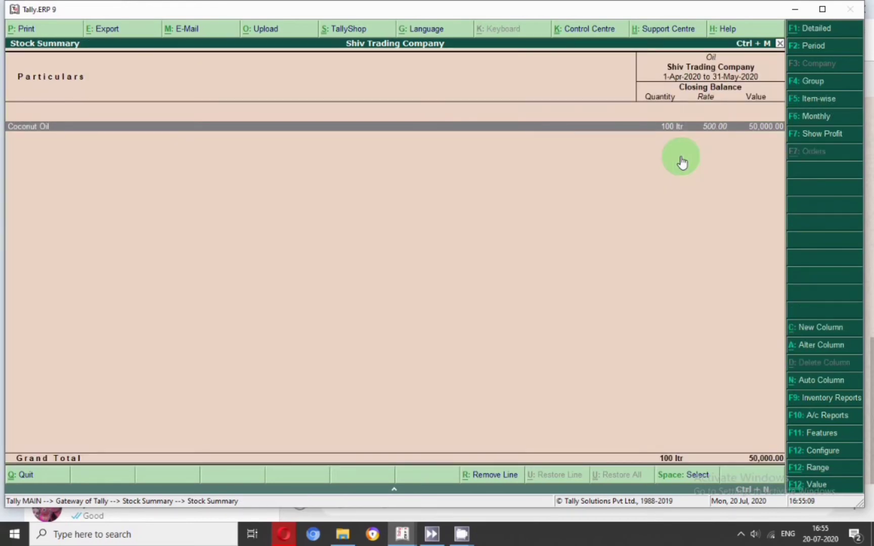
{"action": "key", "text": "Escape"}
{"action": "key", "text": "Escape"}
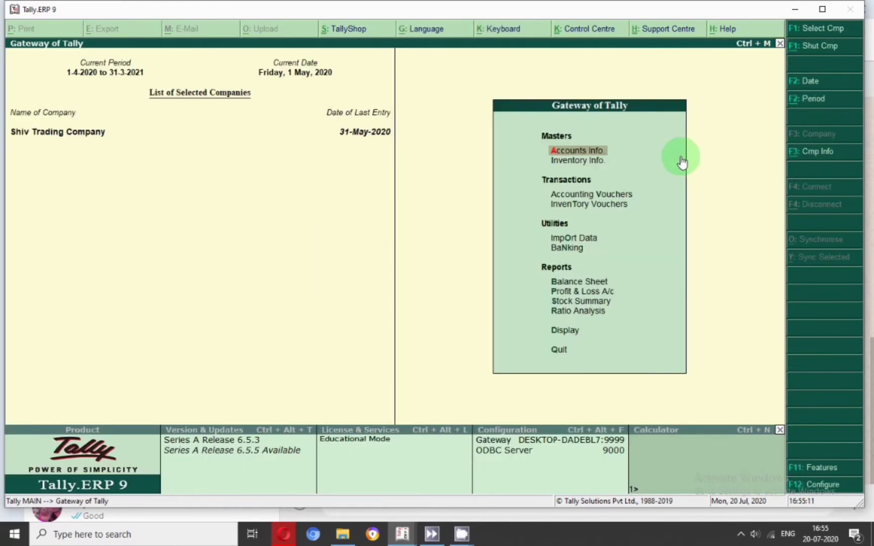
Open Statistics and check the Credit Note vouchers registered in May, and return to the Gateway of Tally
{"action": "key", "text": "d"}
{"action": "key", "text": "s"}
{"action": "key", "text": "s"}
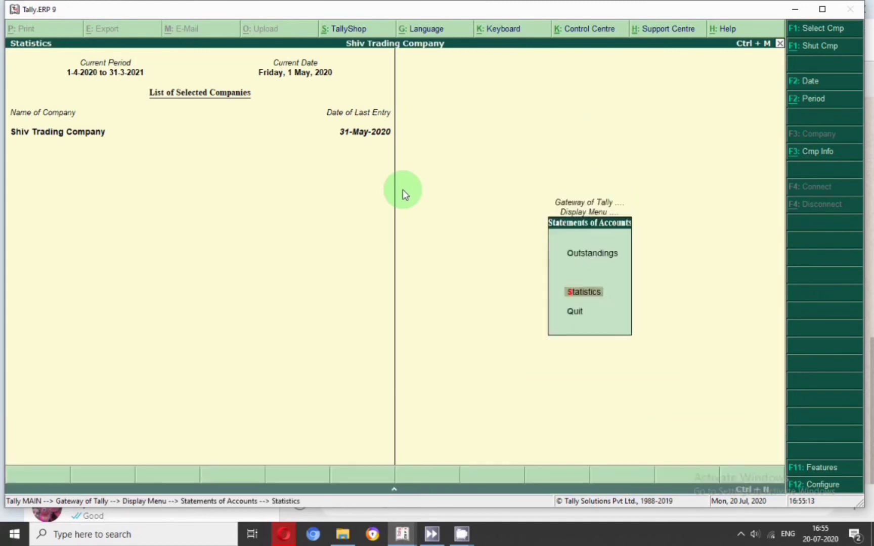
{"action": "left_click", "coordinate": [29, 148]}
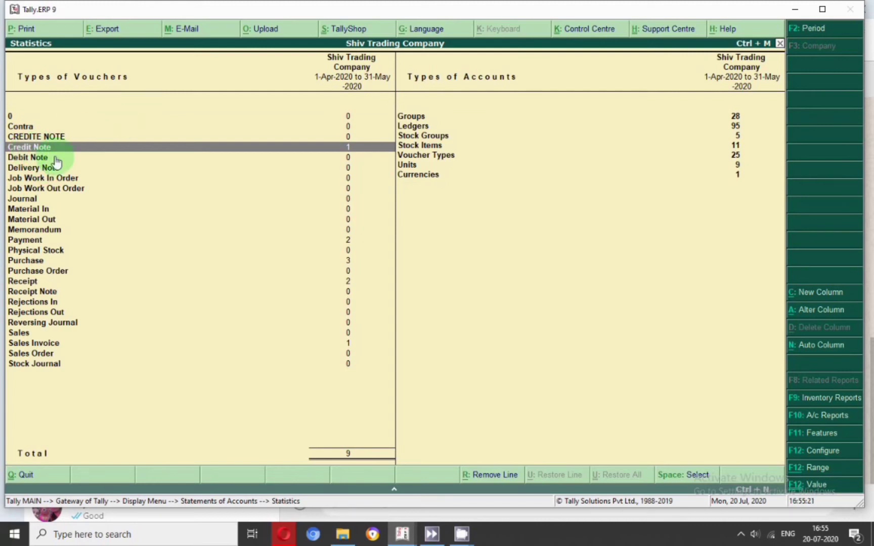
{"action": "key", "text": "Return"}
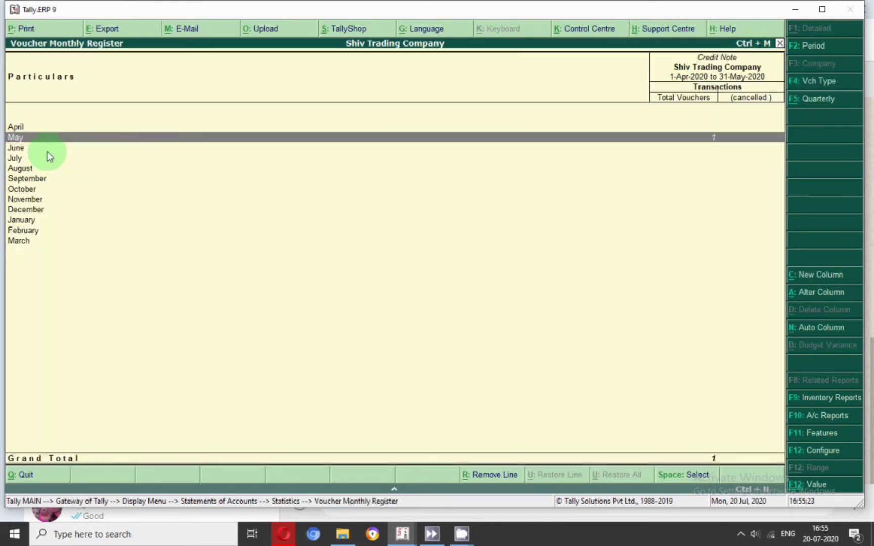
{"action": "key", "text": "Return"}
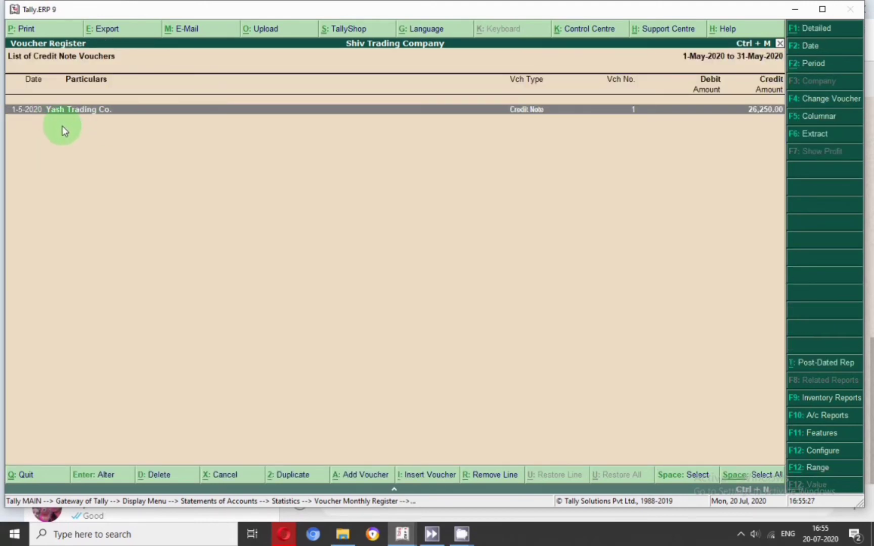
{"action": "key", "text": "Escape"}
{"action": "key", "text": "Escape"}
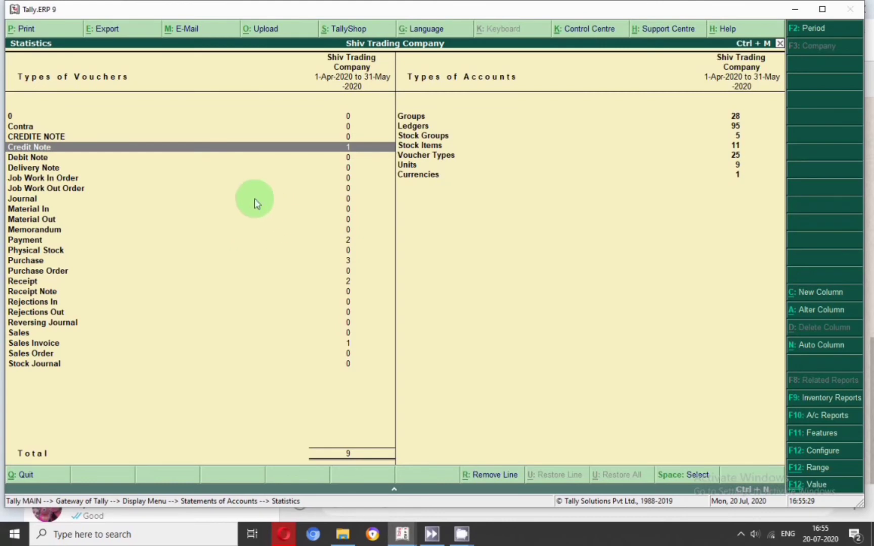
{"action": "key", "text": "Escape"}
{"action": "key", "text": "Escape"}
{"action": "key", "text": "Escape"}
{"action": "key", "text": "Escape"}
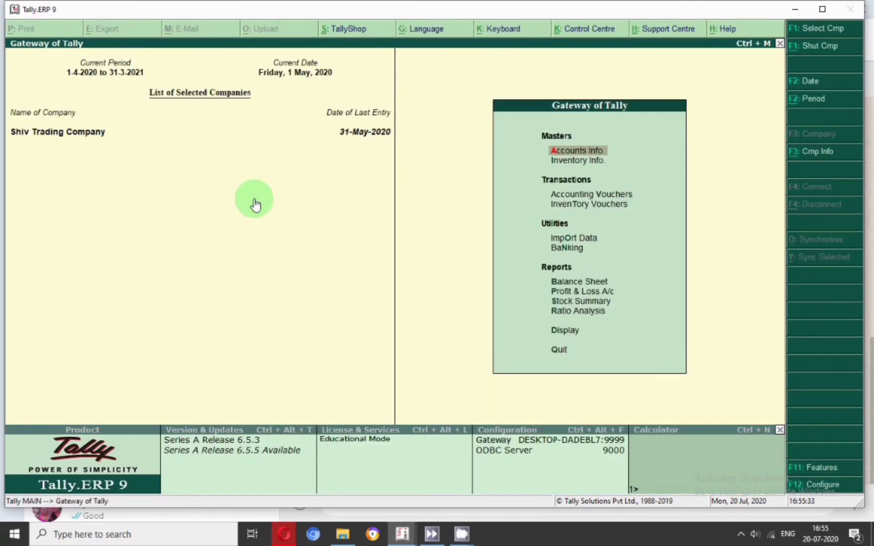
{"action": "left_click", "coordinate": [742, 535]}
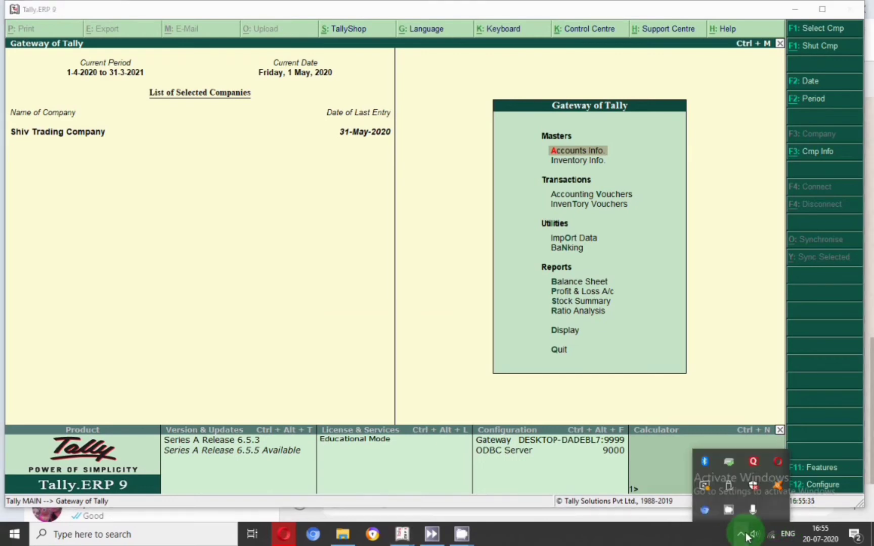
{"action": "right_click", "coordinate": [730, 512]}
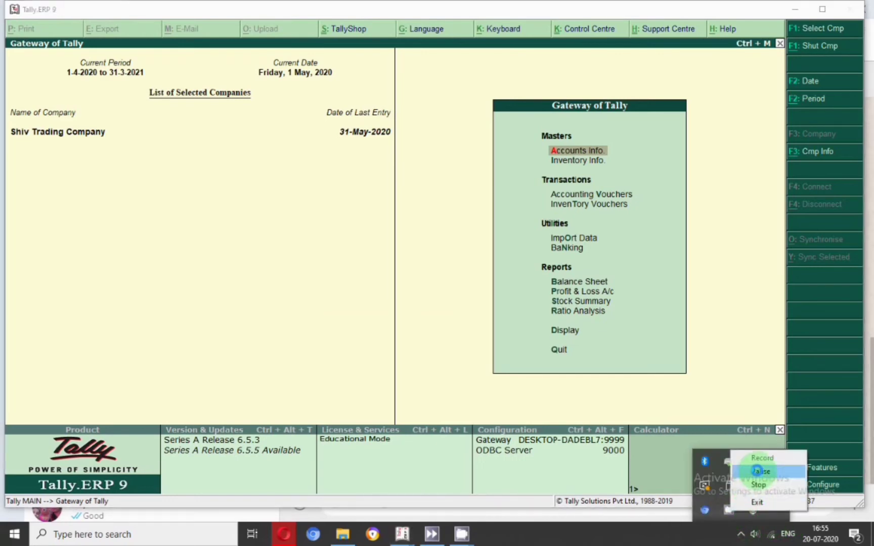
{"action": "left_click", "coordinate": [758, 472]}
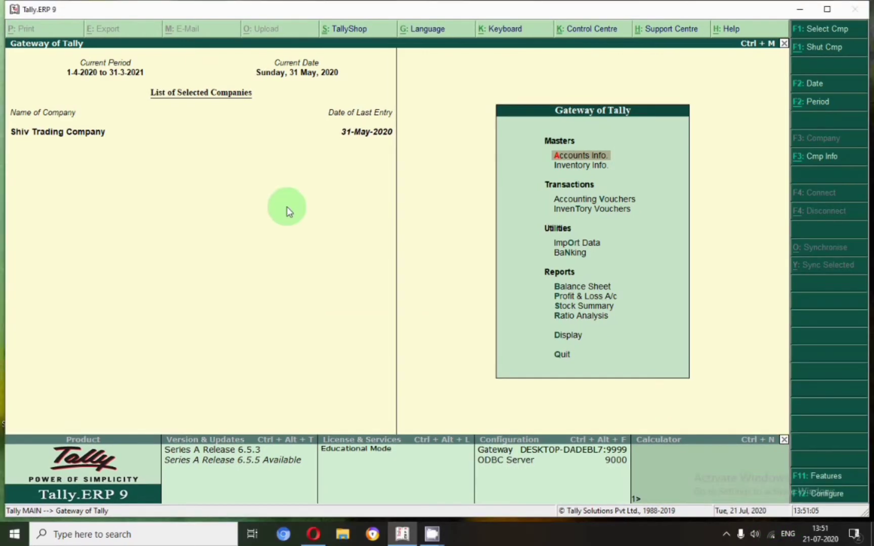
Open the April sales invoice GST/20-21/01 from the voucher statistics to review it, and return to its register without changes
{"action": "key", "text": "d"}
{"action": "key", "text": "s"}
{"action": "key", "text": "s"}
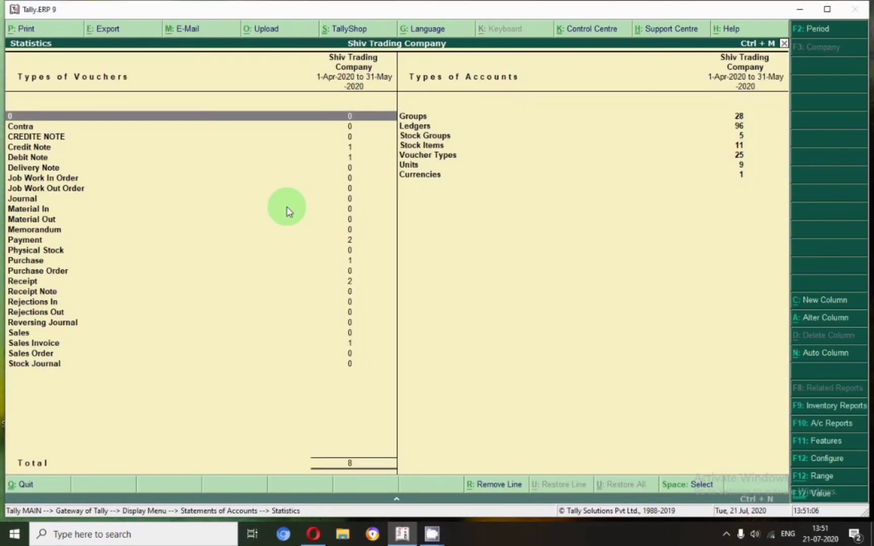
{"action": "key", "text": "s"}
{"action": "key", "text": "Down"}
{"action": "key", "text": "Return"}
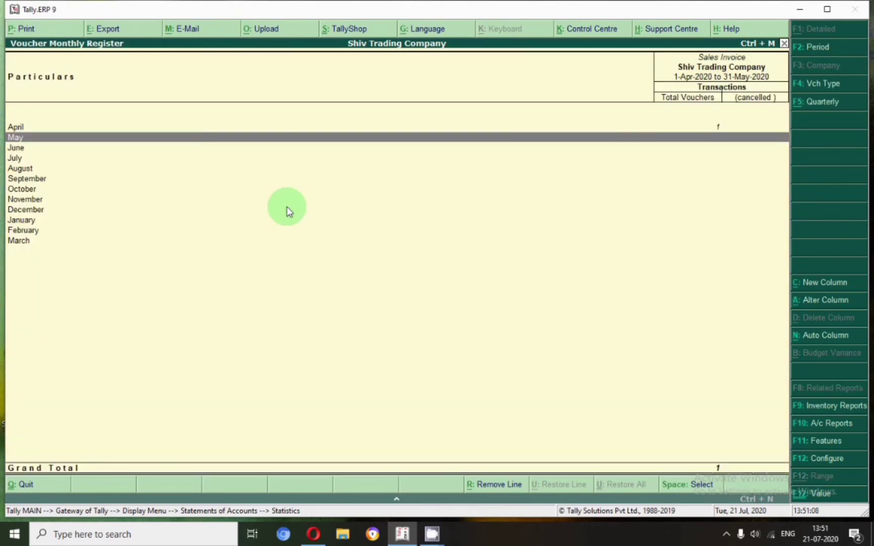
{"action": "key", "text": "Return"}
{"action": "key", "text": "Return"}
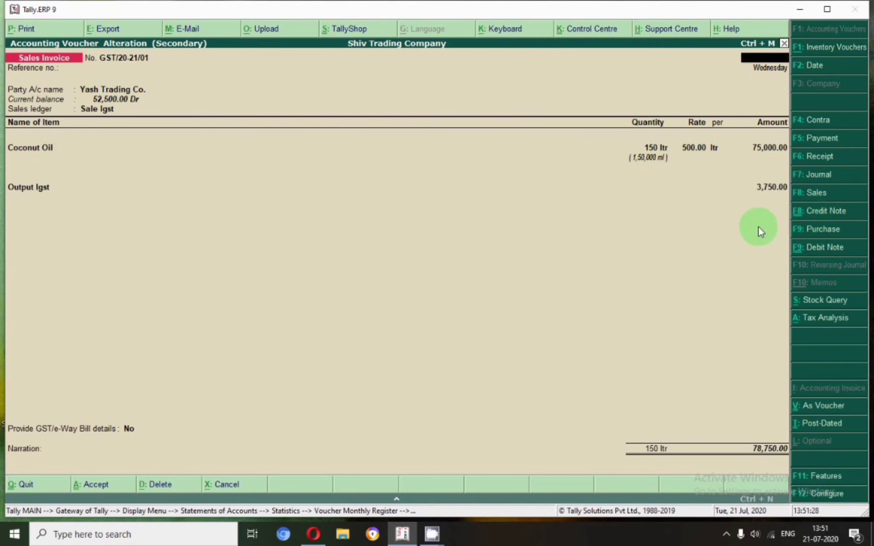
{"action": "key", "text": "Escape"}
{"action": "key", "text": "Return"}
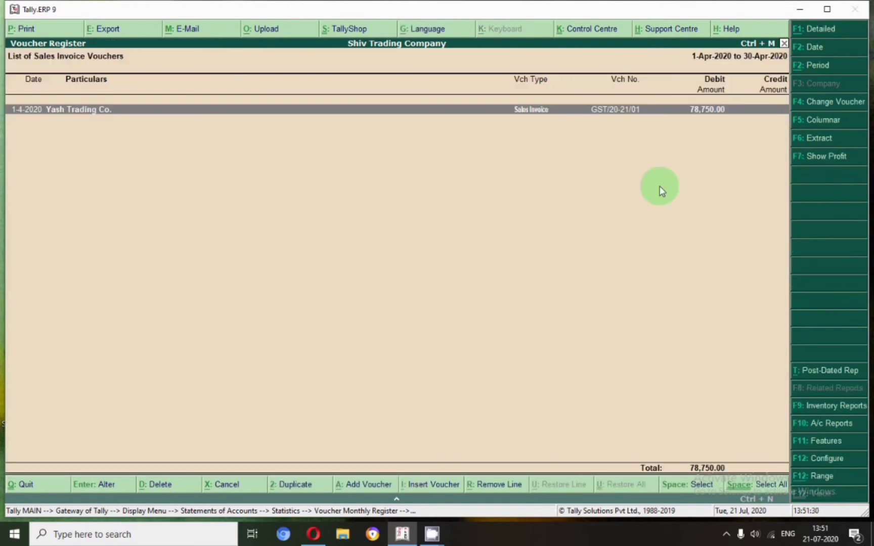
{"action": "key", "text": "alt+a"}
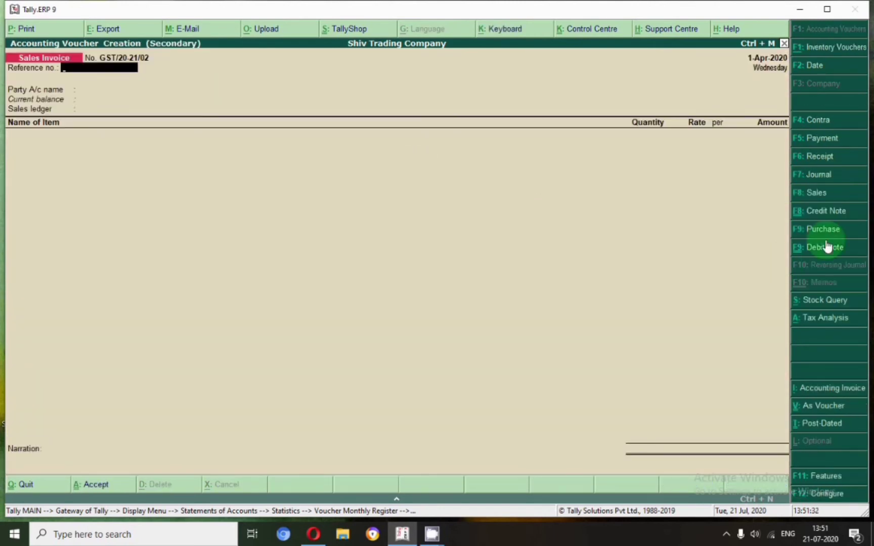
{"action": "left_click", "coordinate": [828, 213]}
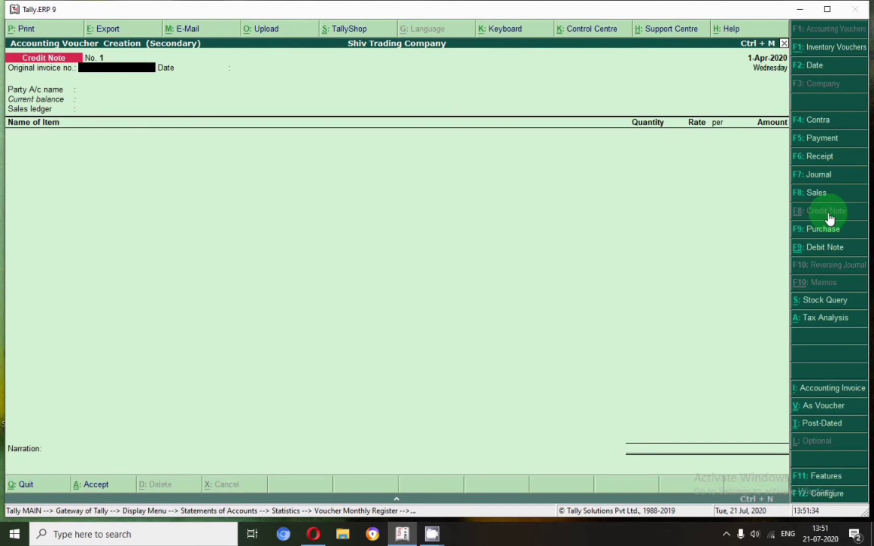
{"action": "key", "text": "F2"}
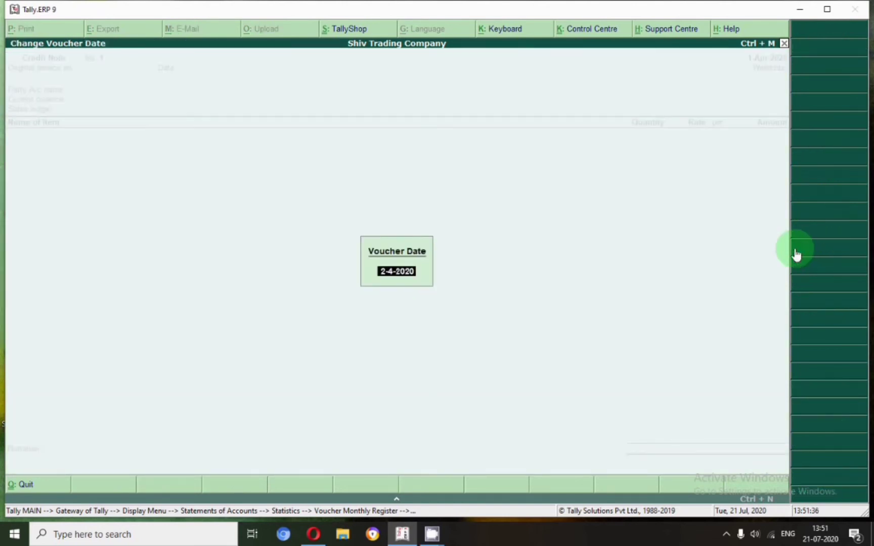
{"action": "type", "text": "1-5"}
{"action": "key", "text": "Return"}
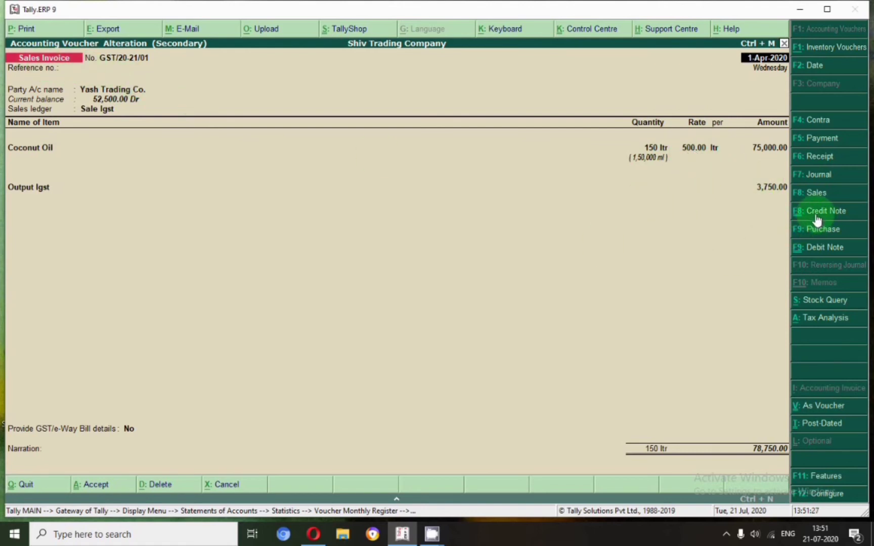
{"action": "key", "text": "Escape"}
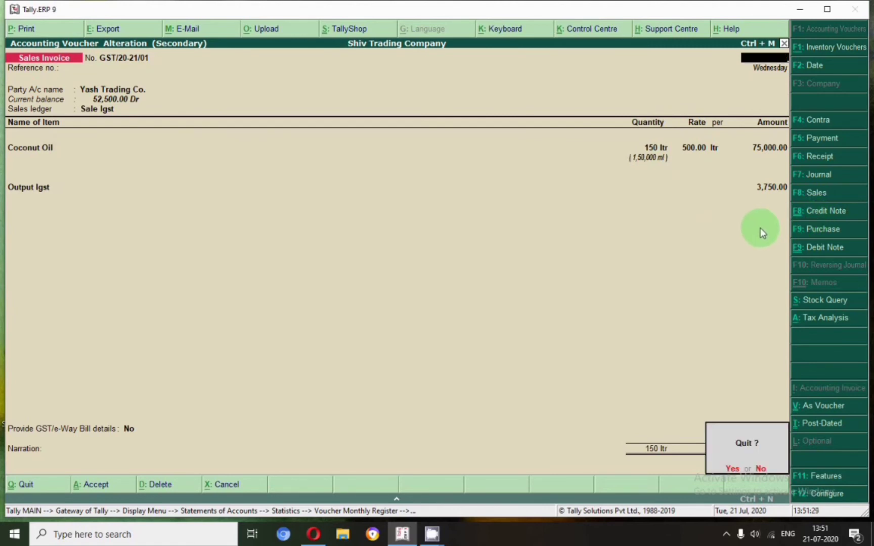
{"action": "key", "text": "Return"}
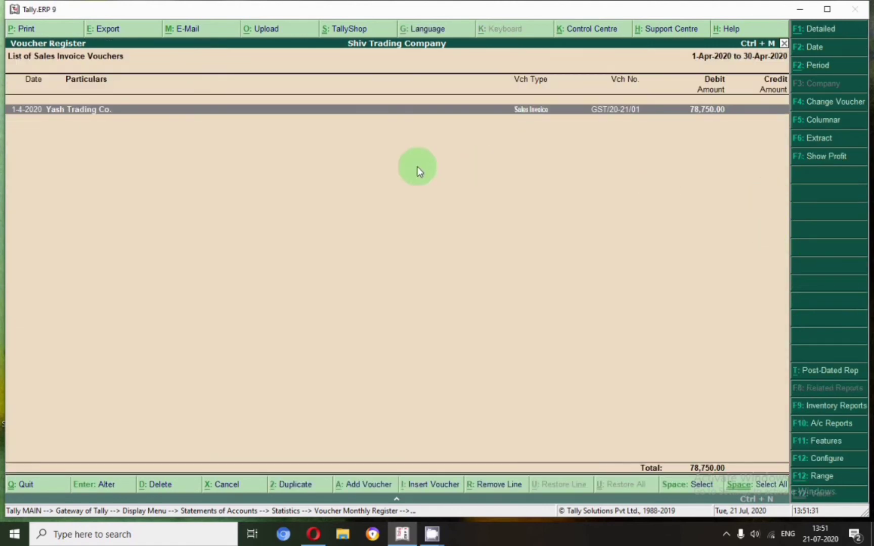
Start a new credit note from the sales invoice register and set its voucher date to 1-May-2020
{"action": "key", "text": "alt+a"}
{"action": "left_click", "coordinate": [829, 216]}
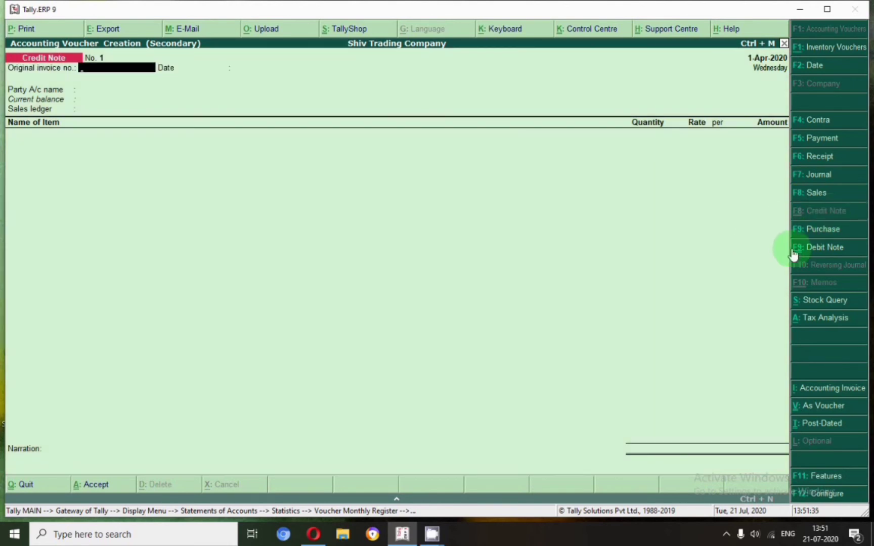
{"action": "key", "text": "F2"}
{"action": "type", "text": "1-5"}
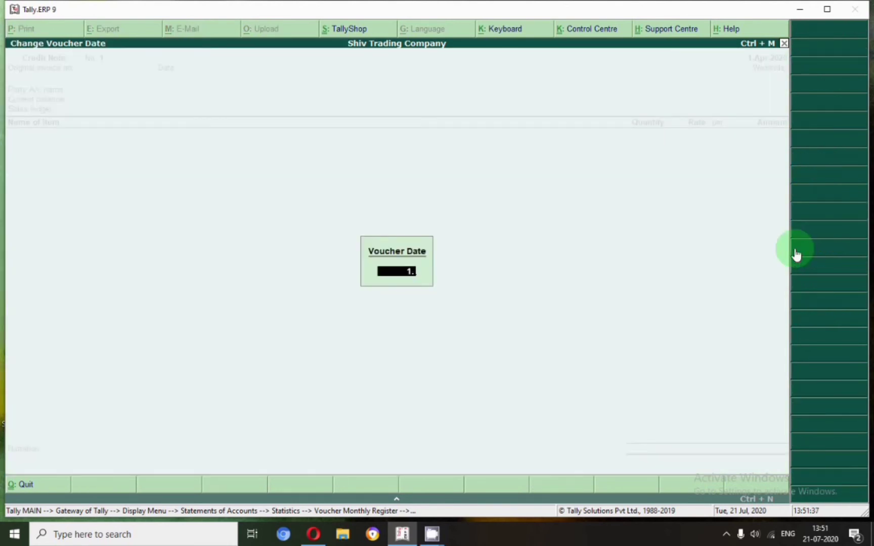
{"action": "key", "text": "Return"}
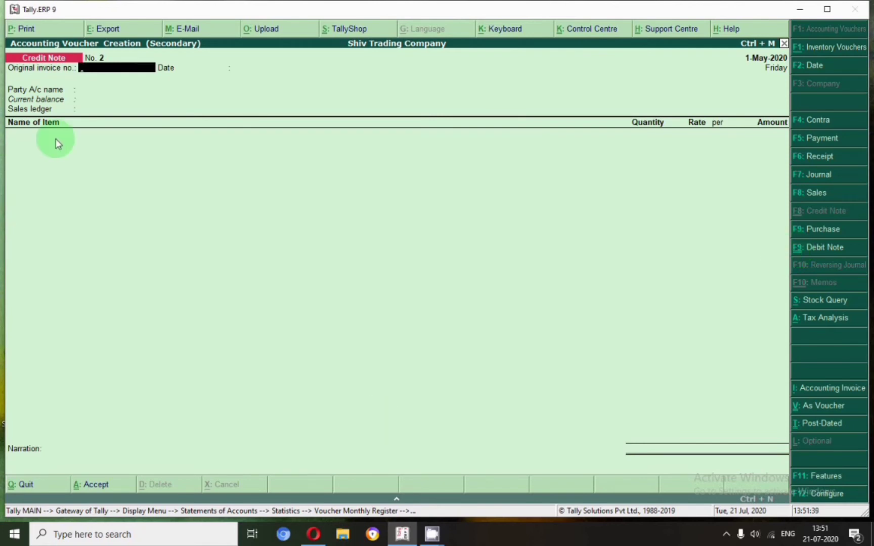
Enter the credit note's original invoice number as GST/20.21/01 with the invoice date 1-Apr-2020
{"action": "type", "text": "gs"}
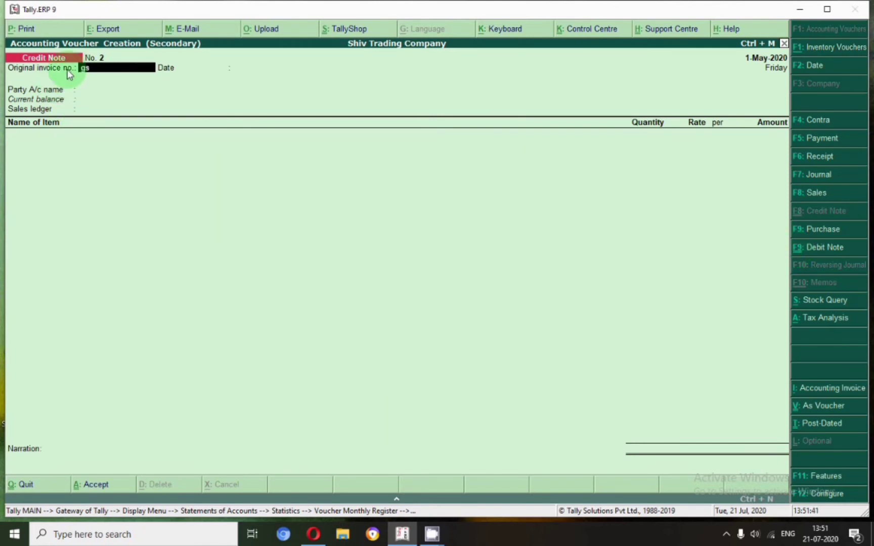
{"action": "key", "text": "BackSpace"}
{"action": "key", "text": "BackSpace"}
{"action": "type", "text": "GST/20.21/01"}
{"action": "key", "text": "Return"}
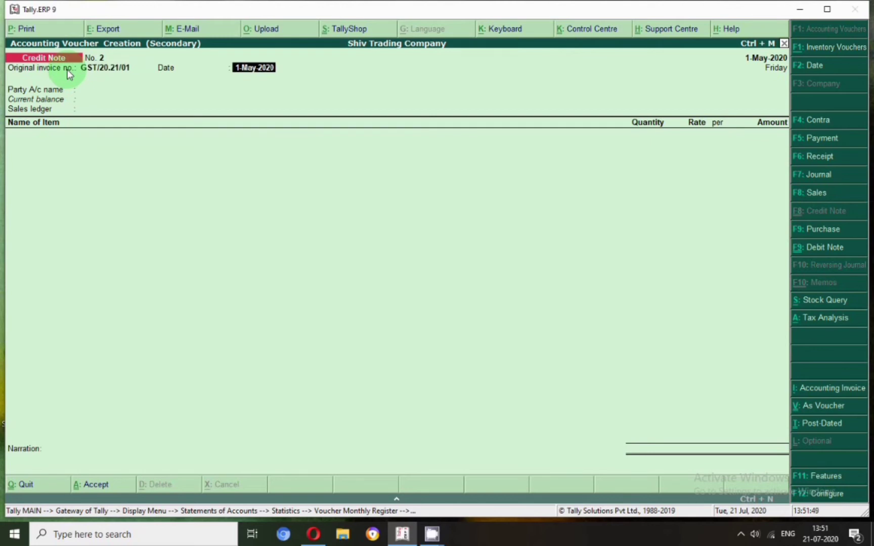
{"action": "type", "text": "1-4"}
{"action": "key", "text": "Return"}
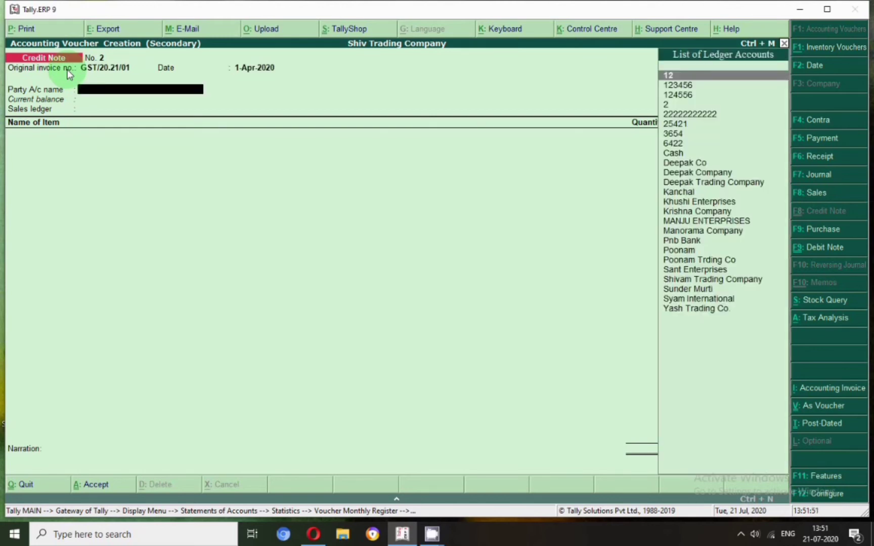
Select Yash Trading Co. as the party account and accept its receipt, order and buyer details as filled in
{"action": "type", "text": "Yas"}
{"action": "key", "text": "Return"}
{"action": "key", "text": "Return"}
{"action": "key", "text": "Return"}
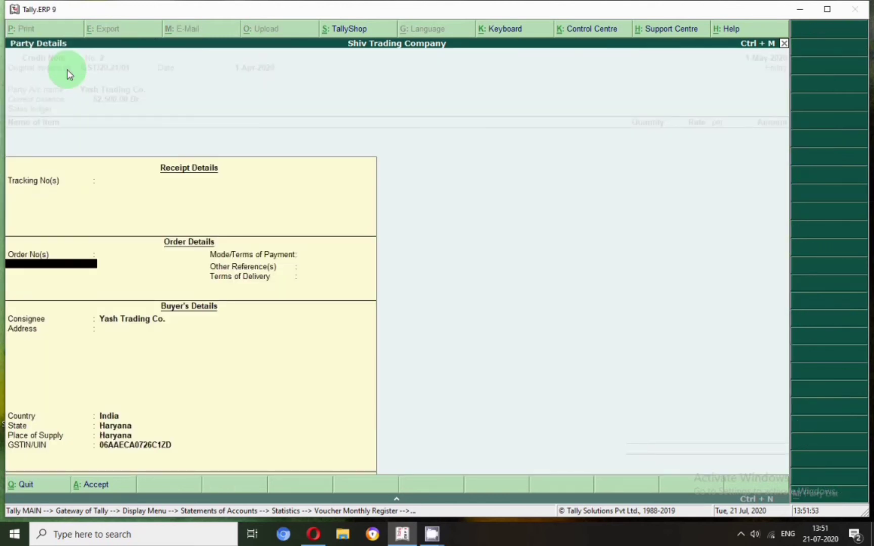
{"action": "key", "text": "Return"}
{"action": "key", "text": "Return"}
{"action": "key", "text": "Return"}
{"action": "key", "text": "Return"}
{"action": "key", "text": "Return"}
{"action": "key", "text": "Return"}
{"action": "key", "text": "Return"}
{"action": "key", "text": "Return"}
{"action": "key", "text": "Return"}
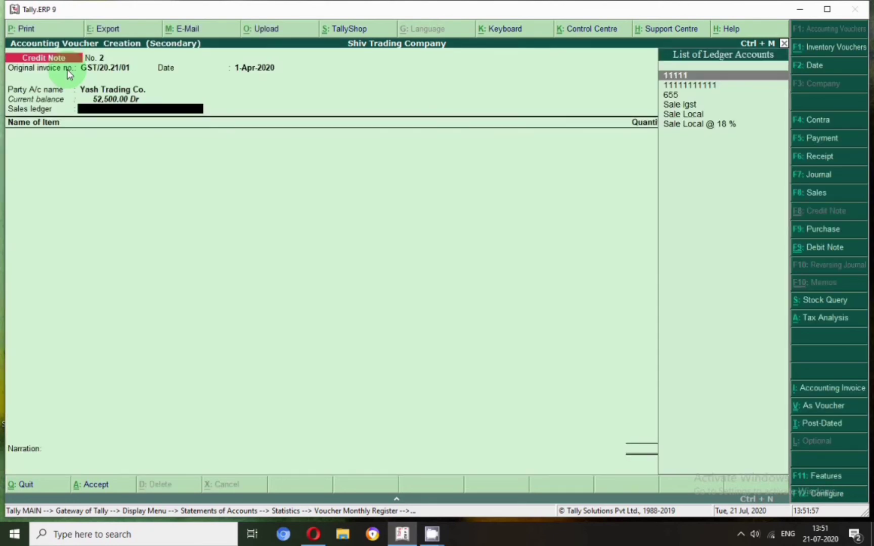
Go back through the party details unchanged and choose Sale Igst as the sales ledger
{"action": "key", "text": "BackSpace"}
{"action": "key", "text": "Return"}
{"action": "key", "text": "Return"}
{"action": "key", "text": "Return"}
{"action": "key", "text": "Return"}
{"action": "key", "text": "Return"}
{"action": "key", "text": "Return"}
{"action": "key", "text": "Return"}
{"action": "key", "text": "Return"}
{"action": "key", "text": "Return"}
{"action": "key", "text": "Return"}
{"action": "key", "text": "Return"}
{"action": "key", "text": "Return"}
{"action": "key", "text": "Down"}
{"action": "key", "text": "Down"}
{"action": "key", "text": "Down"}
{"action": "key", "text": "Return"}
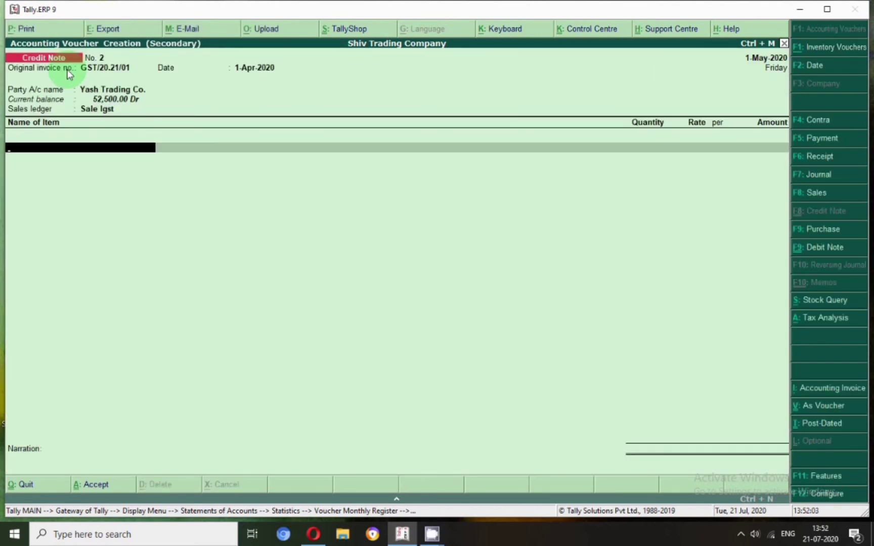
Add the item Coconut Oil without quantity or rate, entering only an amount of 150
{"action": "type", "text": "coc"}
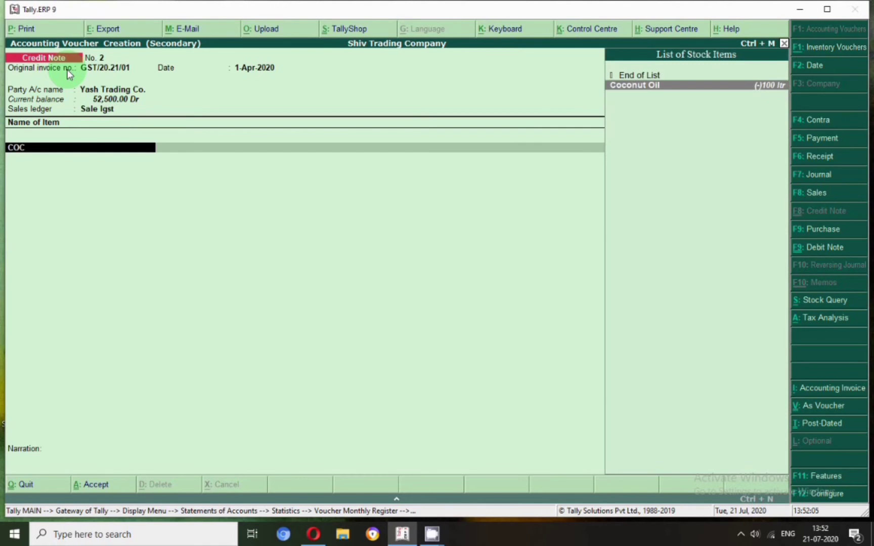
{"action": "key", "text": "Return"}
{"action": "key", "text": "Return"}
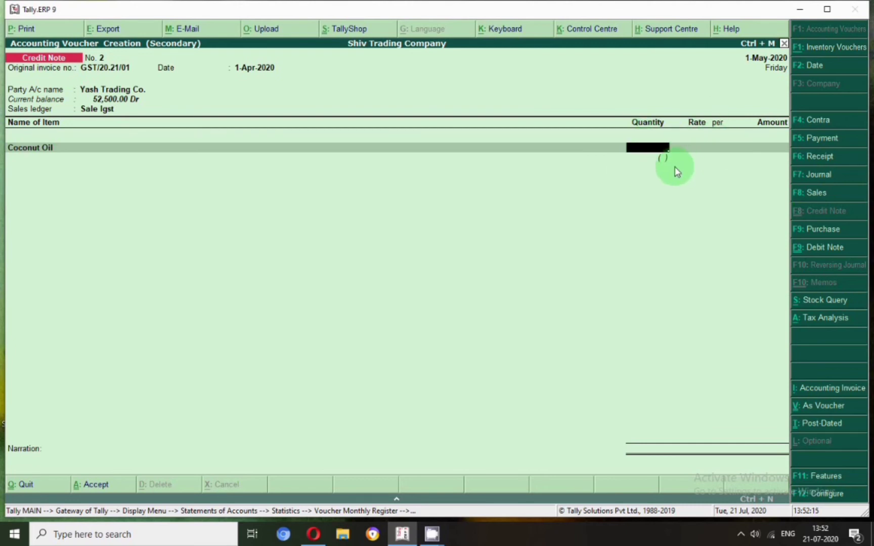
{"action": "key", "text": "Return"}
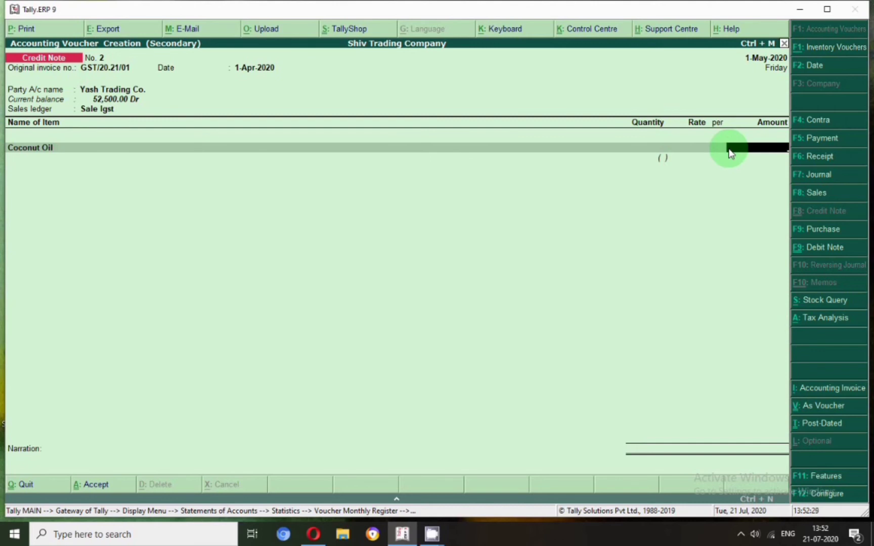
{"action": "type", "text": "150"}
{"action": "key", "text": "Return"}
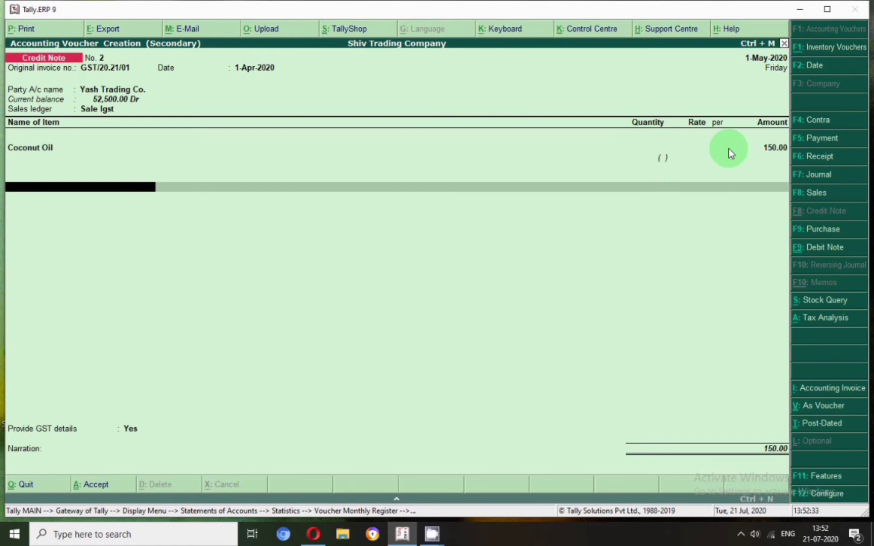
Add the Output Igst tax ledger below the Coconut Oil line with its calculated tax amount
{"action": "type", "text": "IGST"}
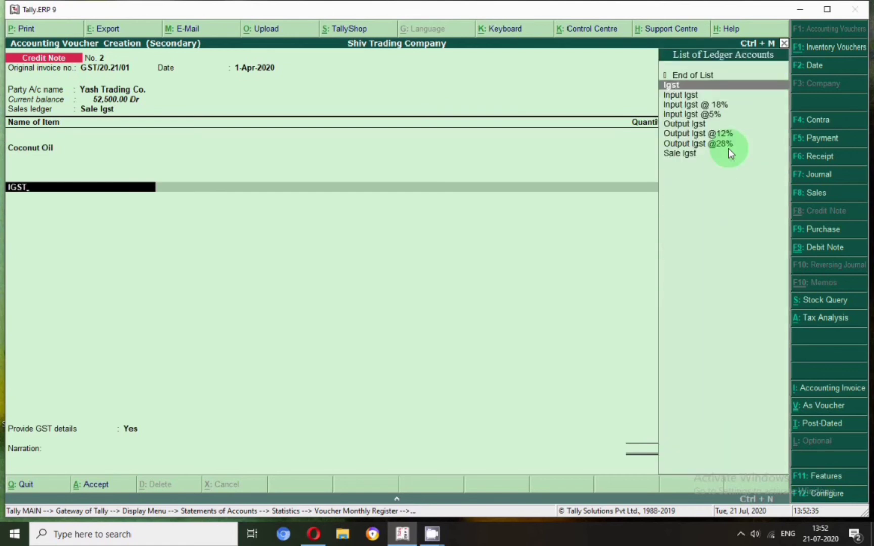
{"action": "key", "text": "Down"}
{"action": "key", "text": "Down"}
{"action": "key", "text": "Down"}
{"action": "key", "text": "Down"}
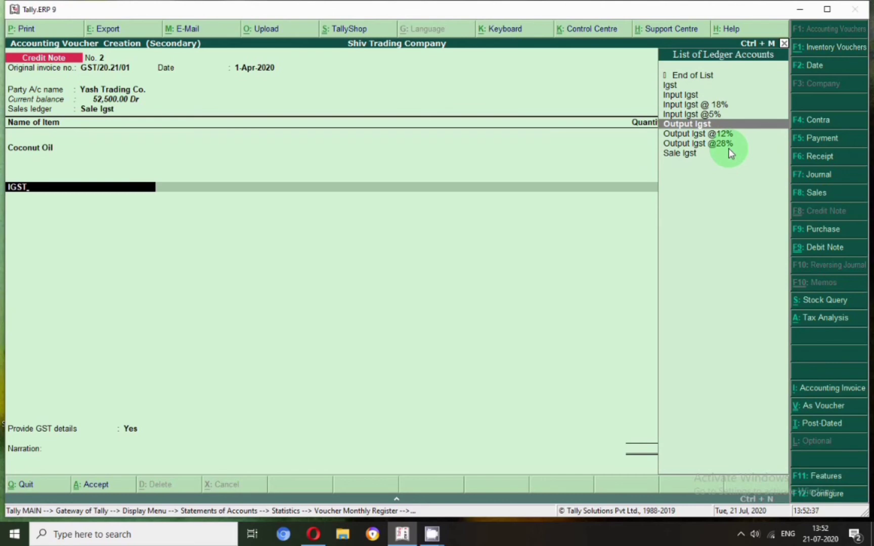
{"action": "key", "text": "Return"}
{"action": "key", "text": "Return"}
{"action": "key", "text": "Return"}
{"action": "key", "text": "Return"}
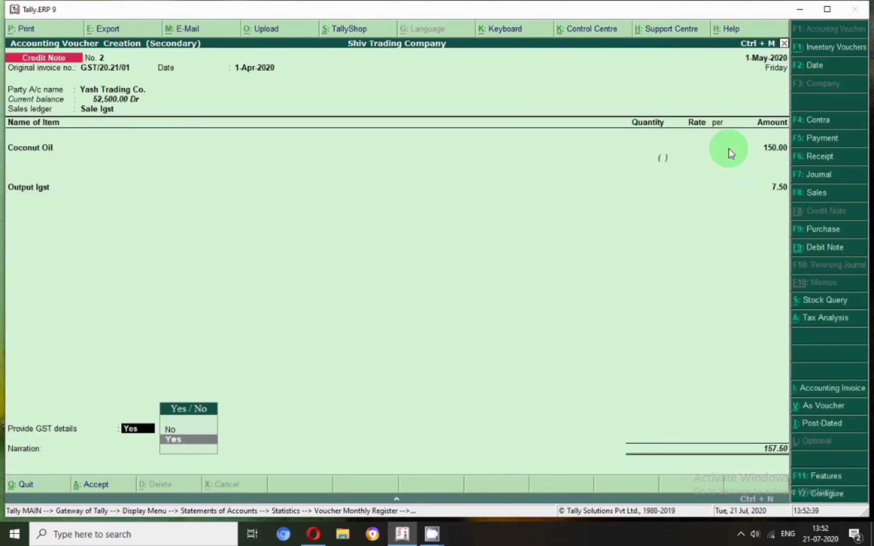
Provide GST details with reason 04-Correction in Invoice, leaving the buyer's debit note number blank
{"action": "key", "text": "Return"}
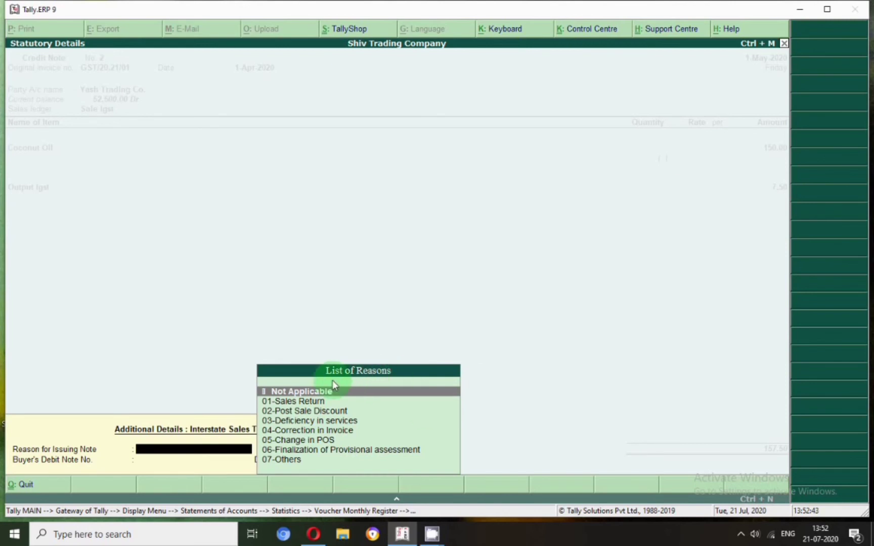
{"action": "left_click", "coordinate": [291, 432]}
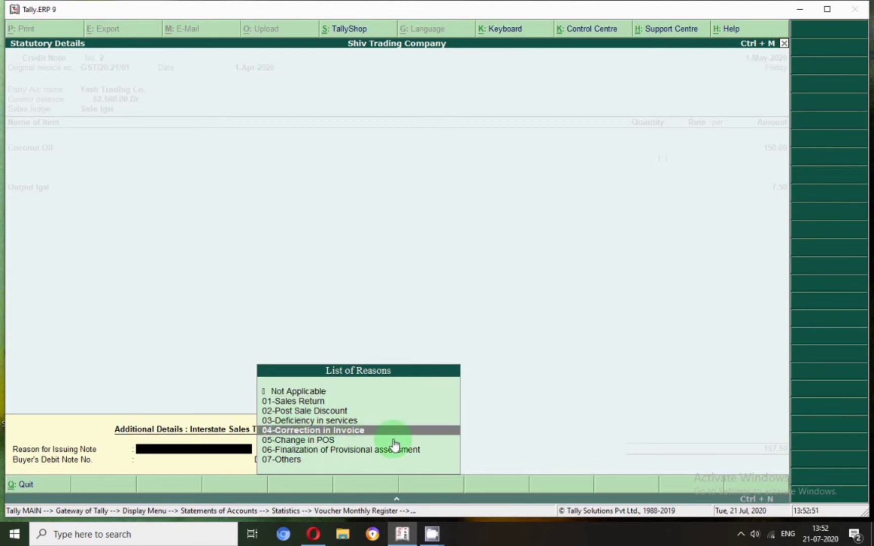
{"action": "key", "text": "Return"}
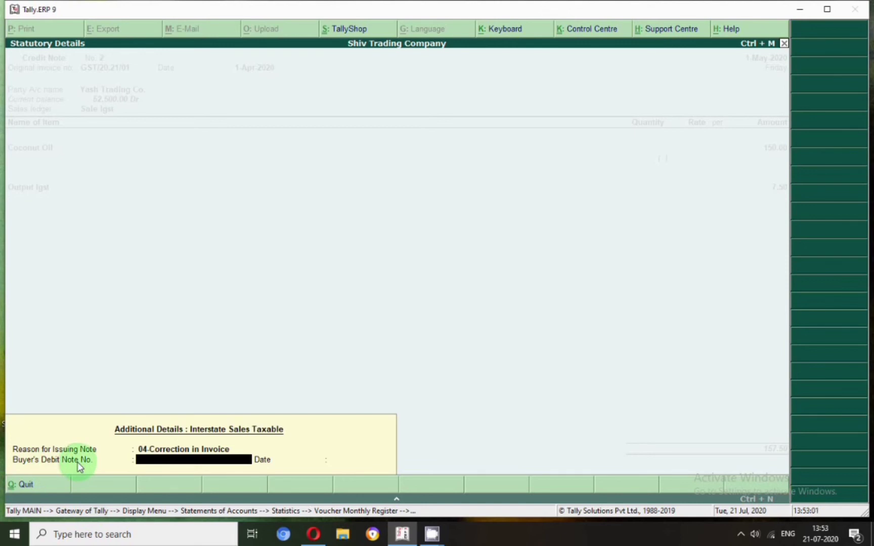
{"action": "key", "text": "Return"}
{"action": "key", "text": "Return"}
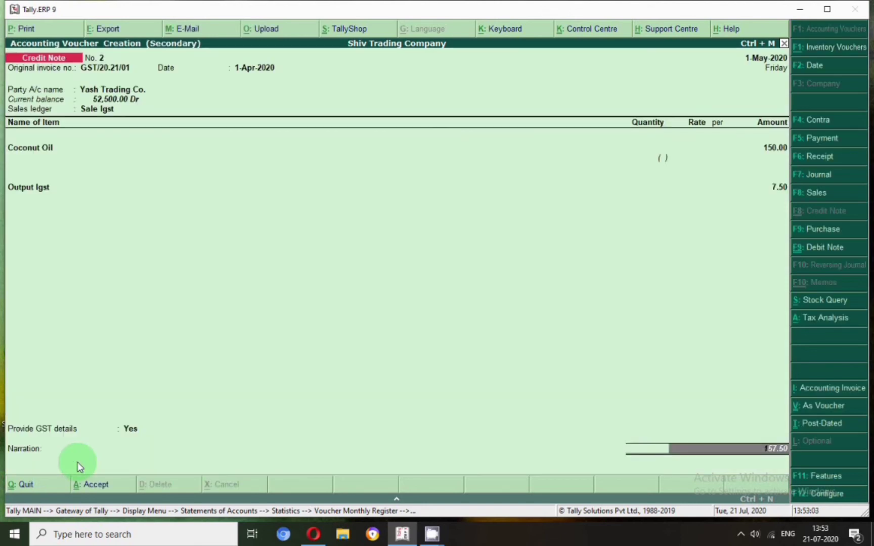
Enter the narration "BEING AMOUNT HAS BEEN CREDITE DUE TO RATE DEFFRENCE IN INVOIVE NO 01" and save the credit note
{"action": "type", "text": "B"}
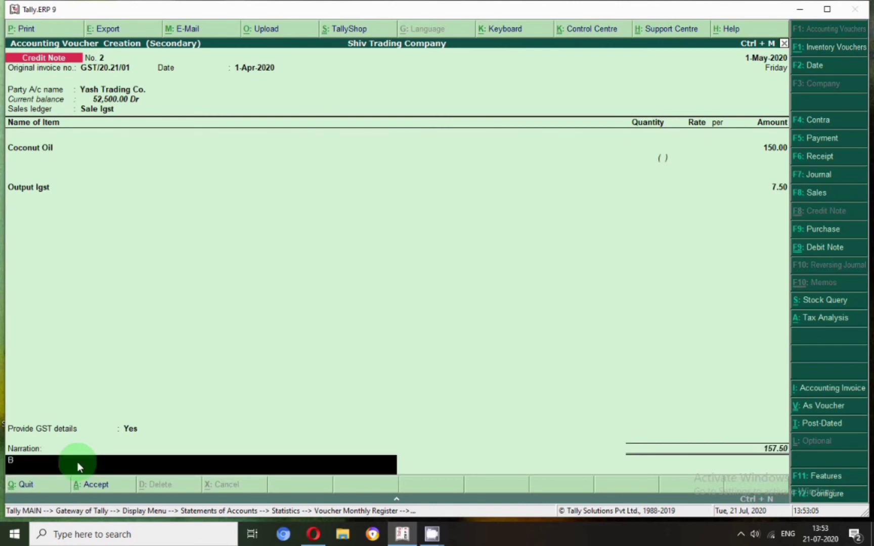
{"action": "type", "text": "EING AMOUNT HAS BEEN CREDITE DUE TO RATE D"}
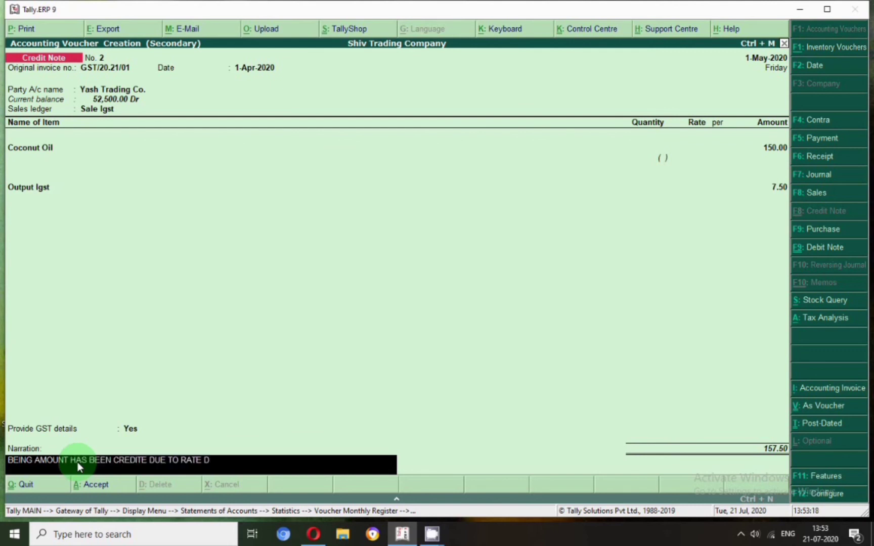
{"action": "type", "text": "EFFRENCE IN IN"}
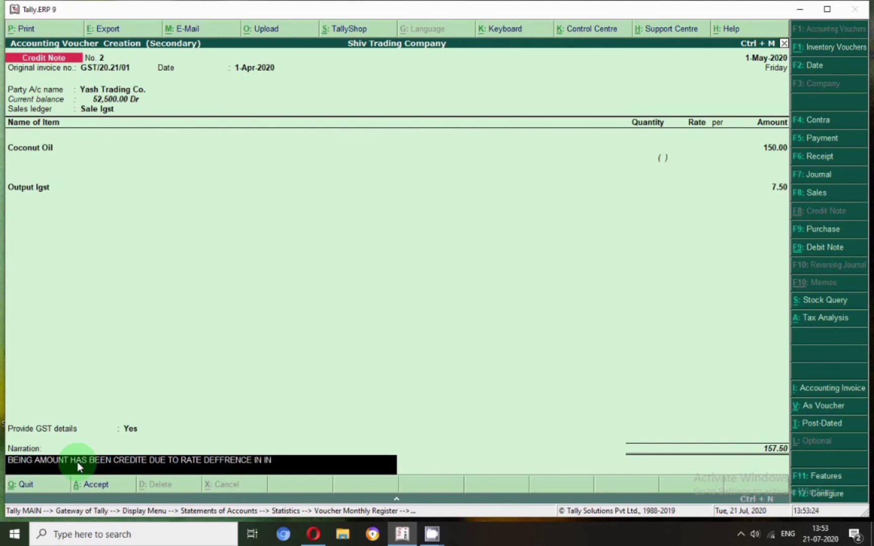
{"action": "type", "text": "VOIVE NO 01"}
{"action": "key", "text": "Return"}
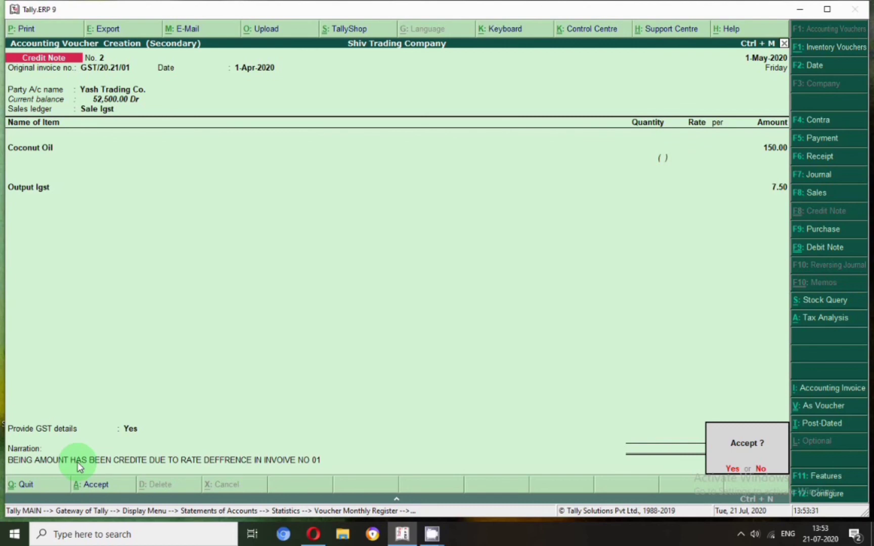
{"action": "key", "text": "Return"}
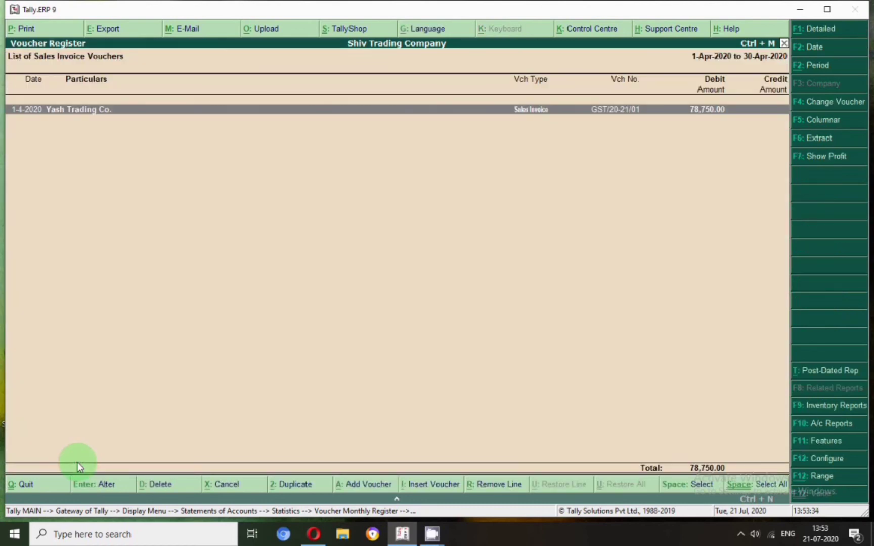
View the sales invoice register for 1-Apr-2020 to 31-May-2020, and return to the Gateway of Tally
{"action": "key", "text": "alt+F2"}
{"action": "key", "text": "BackSpace"}
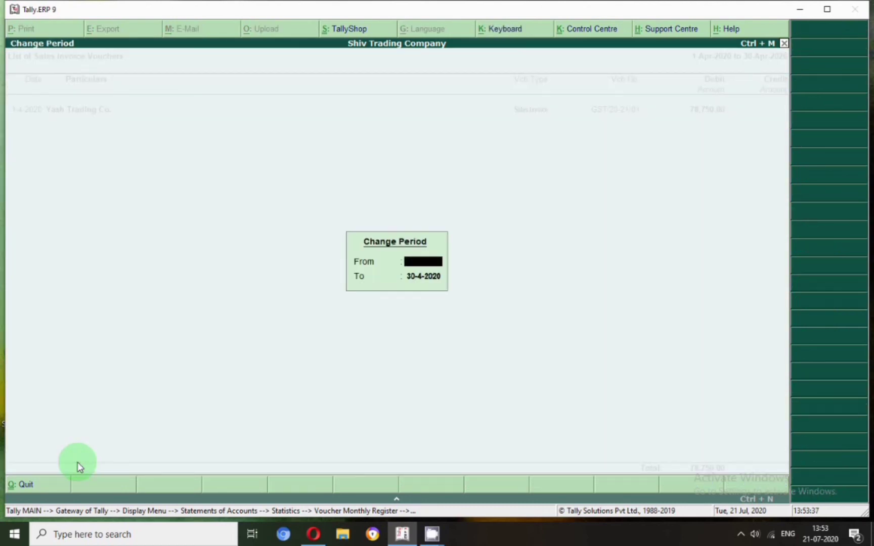
{"action": "key", "text": "Return"}
{"action": "key", "text": "Return"}
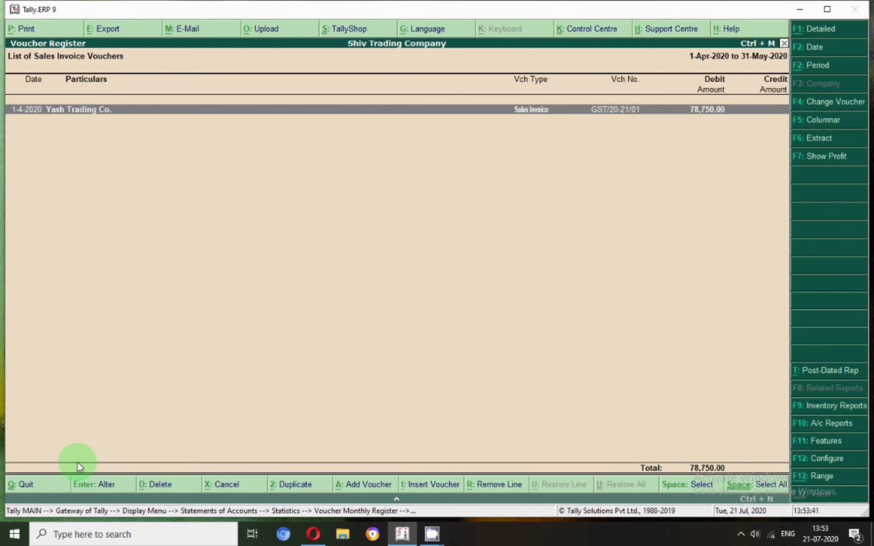
{"action": "key", "text": "Escape"}
{"action": "key", "text": "Escape"}
{"action": "key", "text": "Escape"}
{"action": "key", "text": "Escape"}
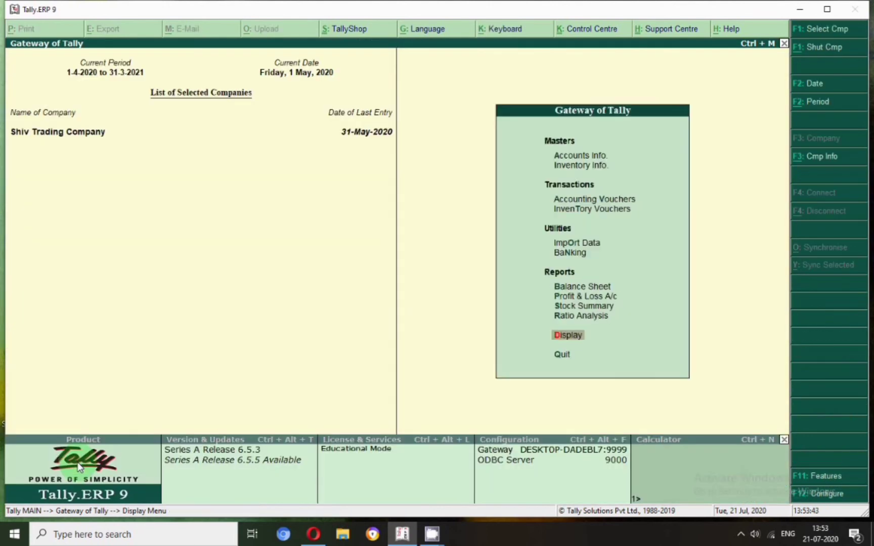
View the Yash Trading Co. ledger vouchers for the period 1-Apr-2020 to 31-May-2020
{"action": "type", "text": "da"}
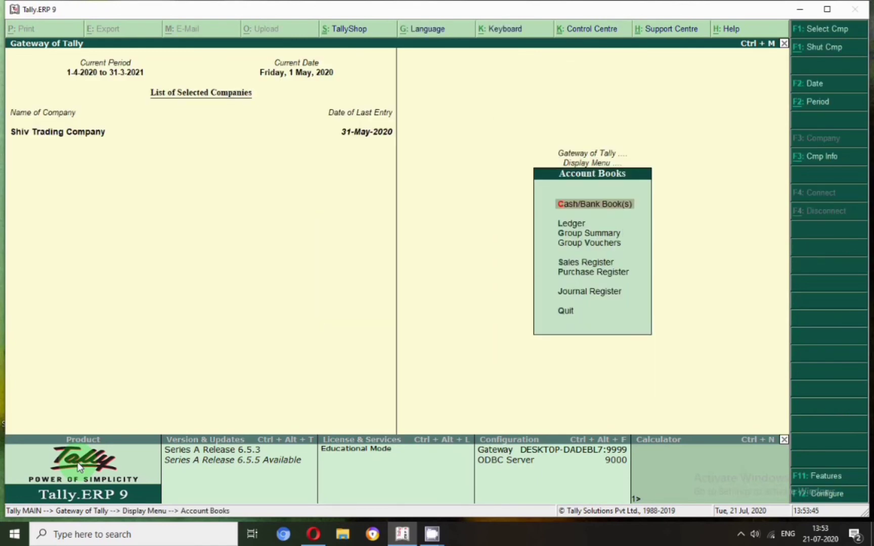
{"action": "type", "text": "lYASH"}
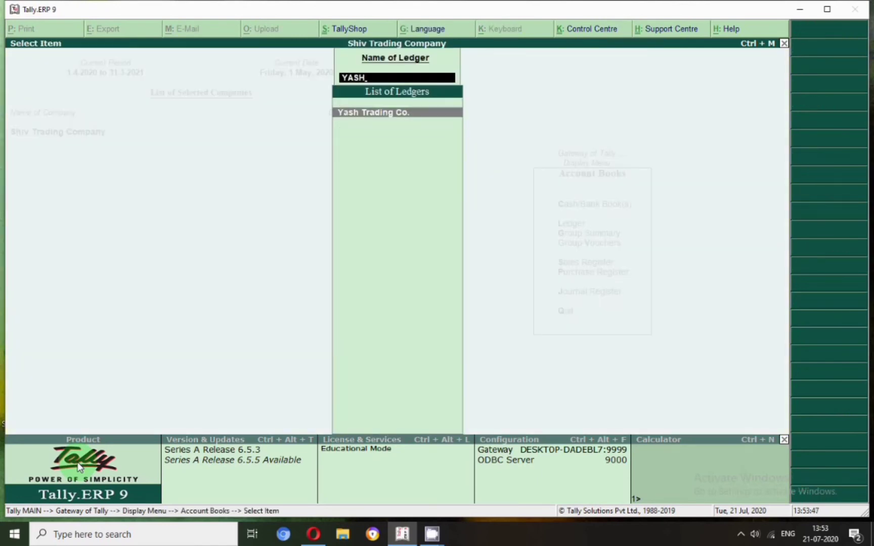
{"action": "key", "text": "Return"}
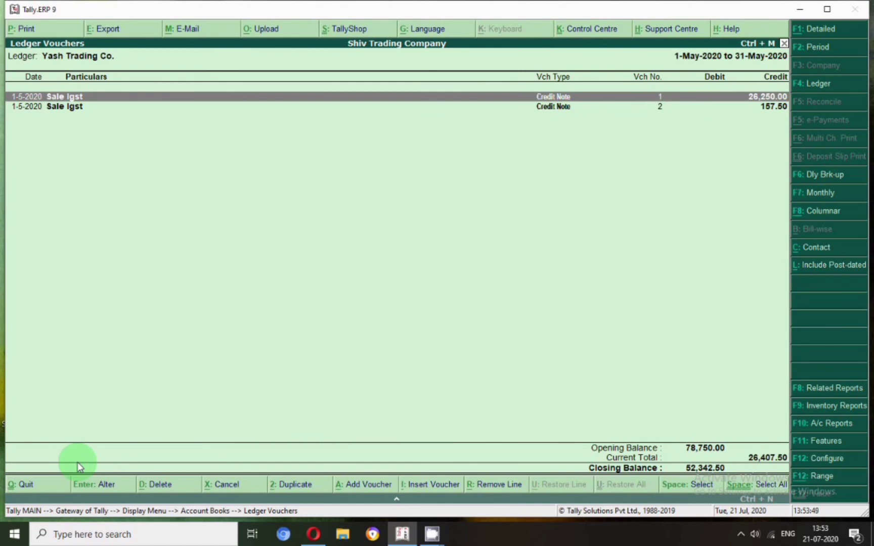
{"action": "key", "text": "F2"}
{"action": "type", "text": "1-4"}
{"action": "key", "text": "Return"}
{"action": "key", "text": "Return"}
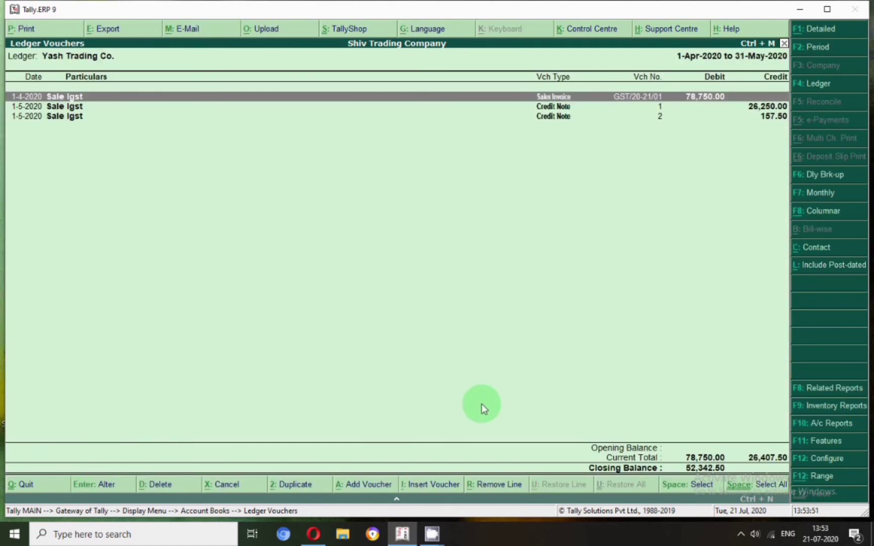
Add the Round Off ledger with 0.50 below Output Igst in Yash Trading Co.'s credit note No. 2, and save the voucher
{"action": "left_click", "coordinate": [778, 116]}
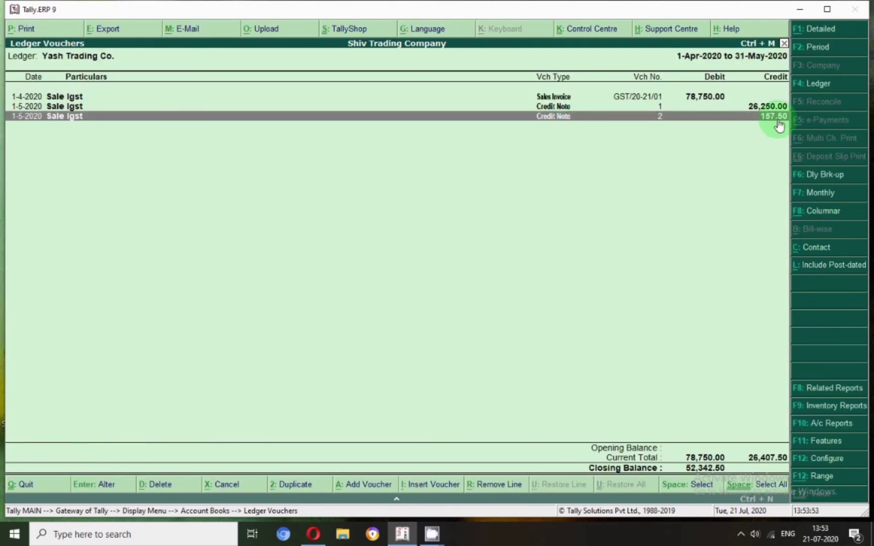
{"action": "left_click", "coordinate": [778, 116]}
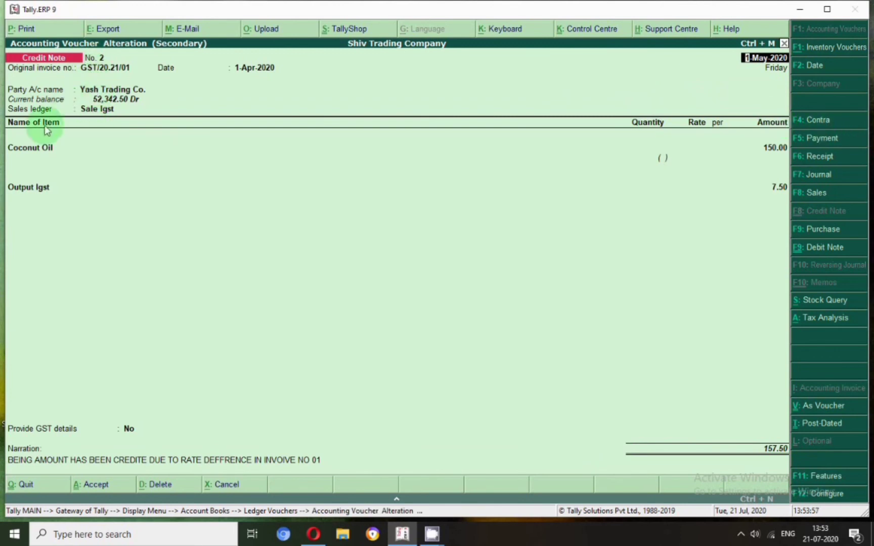
{"action": "left_click", "coordinate": [26, 190]}
{"action": "key", "text": "Return"}
{"action": "key", "text": "Return"}
{"action": "key", "text": "Return"}
{"action": "type", "text": "OR"}
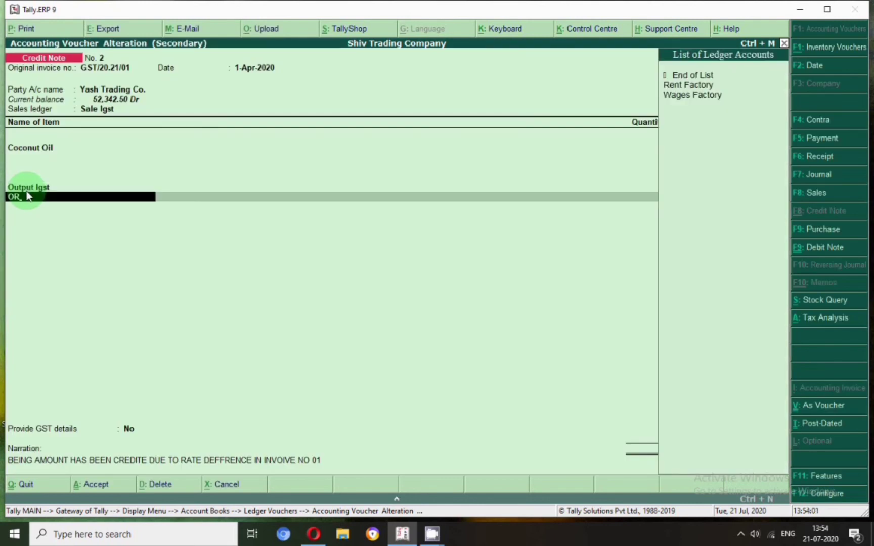
{"action": "key", "text": "BackSpace"}
{"action": "key", "text": "BackSpace"}
{"action": "type", "text": "ROU"}
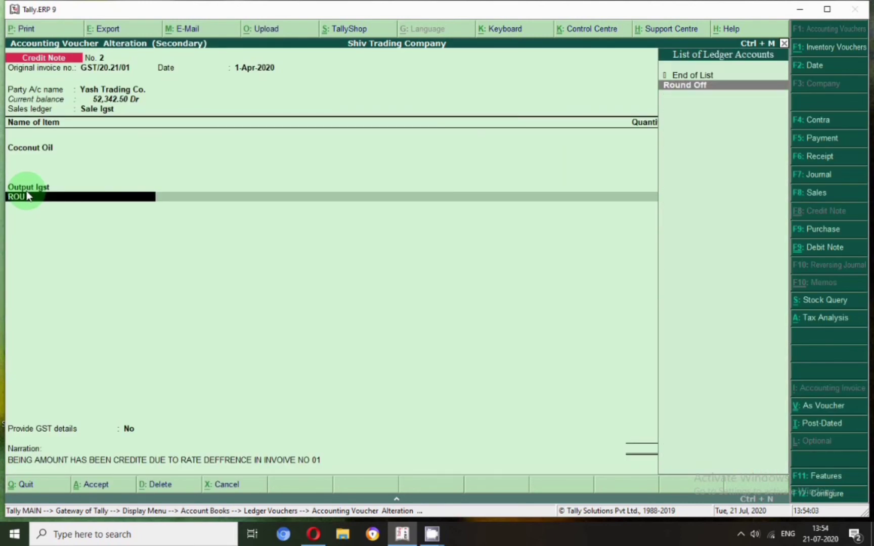
{"action": "key", "text": "Return"}
{"action": "key", "text": "Return"}
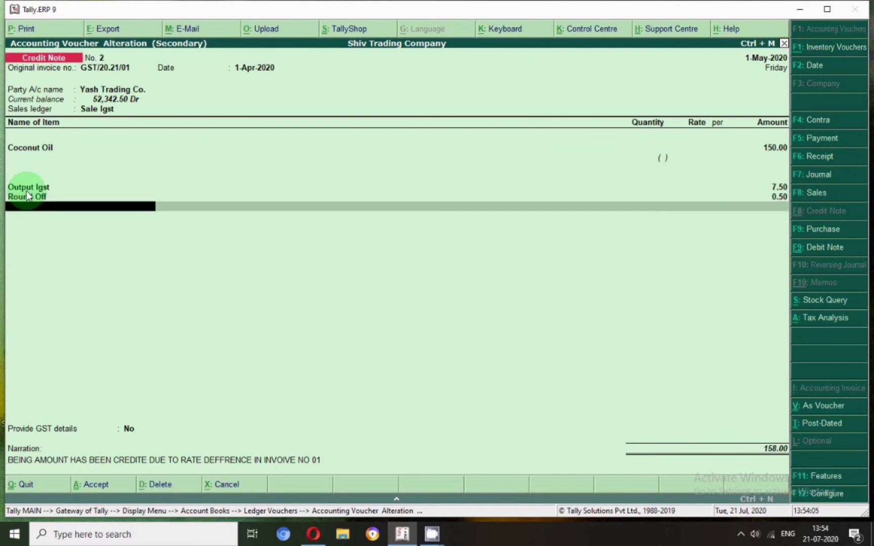
{"action": "key", "text": "ctrl+a"}
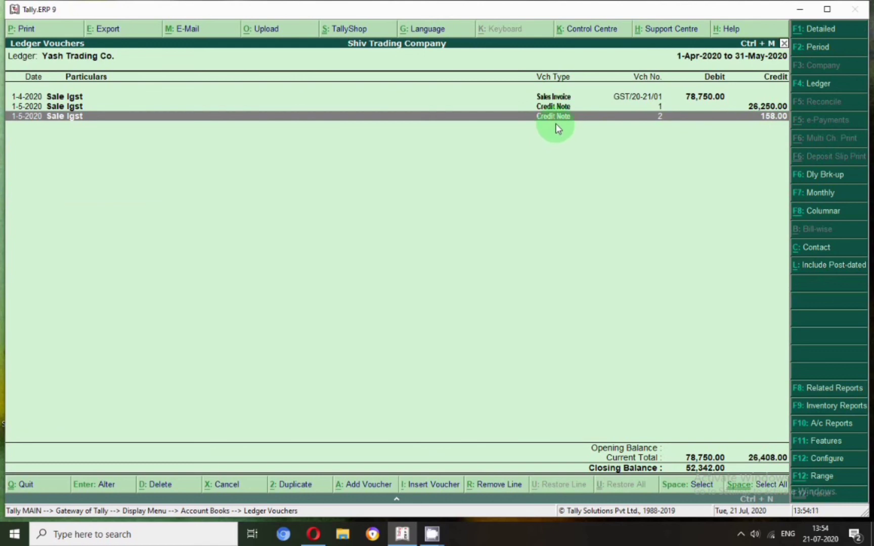
Leave the ledger report and view the GSTR-1 report for the period 1-Apr-2020 to 31-May-2020
{"action": "key", "text": "Escape"}
{"action": "key", "text": "Escape"}
{"action": "key", "text": "Escape"}
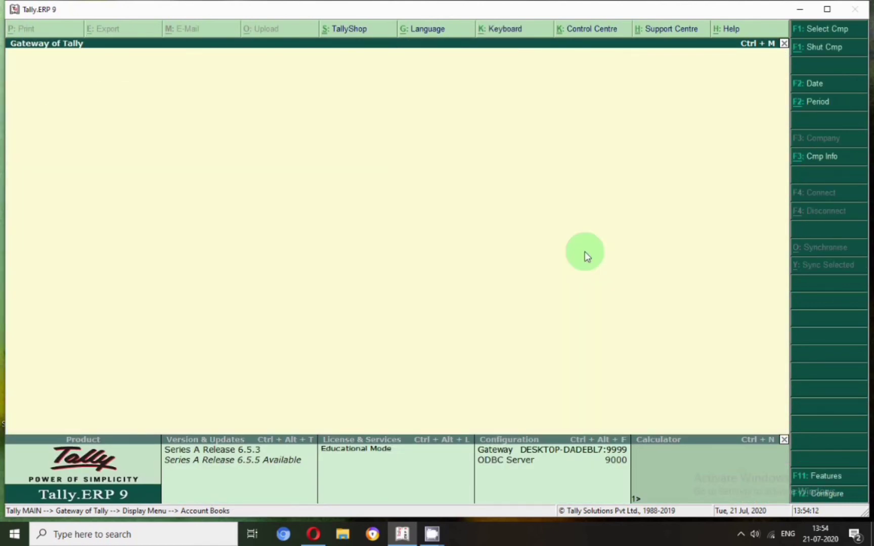
{"action": "key", "text": "d"}
{"action": "key", "text": "u"}
{"action": "key", "text": "g"}
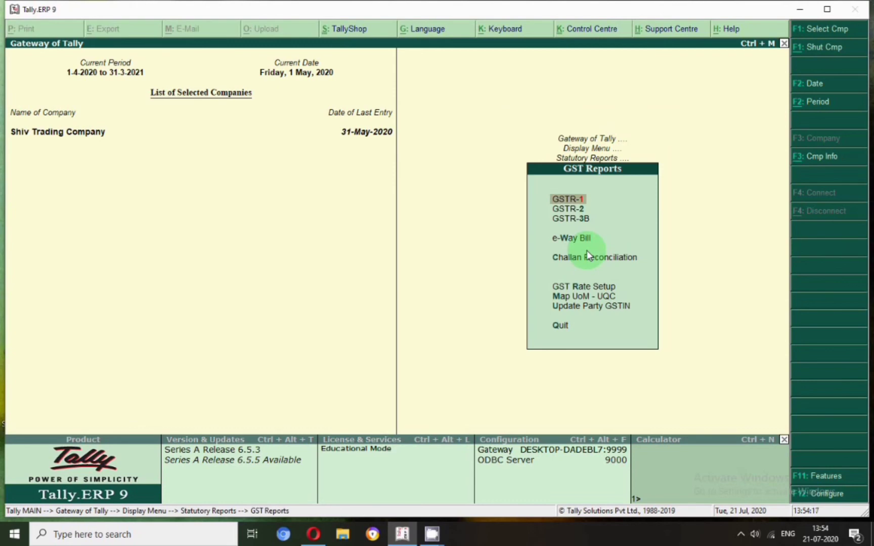
{"action": "key", "text": "1"}
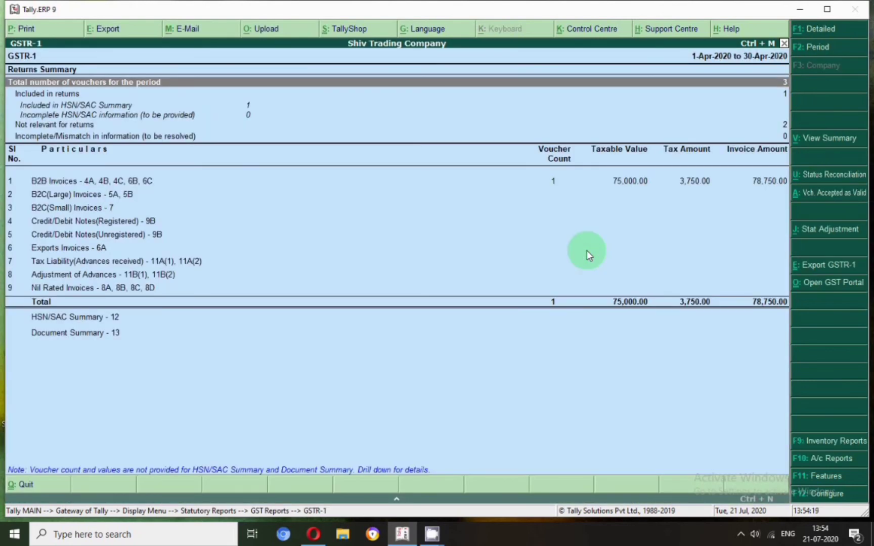
{"action": "key", "text": "F2"}
{"action": "key", "text": "Return"}
{"action": "type", "text": "31-5-2020"}
{"action": "key", "text": "Return"}
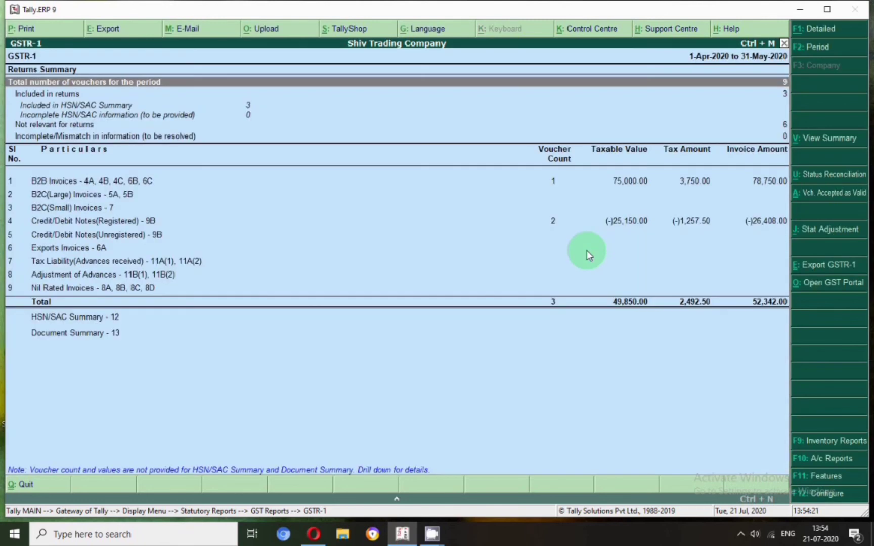
Examine the vouchers under Credit/Debit Notes(Registered) - 9B in GSTR-1, and leave the report
{"action": "key", "text": "Down"}
{"action": "key", "text": "Down"}
{"action": "key", "text": "Down"}
{"action": "key", "text": "Down"}
{"action": "key", "text": "Down"}
{"action": "key", "text": "Down"}
{"action": "key", "text": "Down"}
{"action": "key", "text": "Down"}
{"action": "key", "text": "Down"}
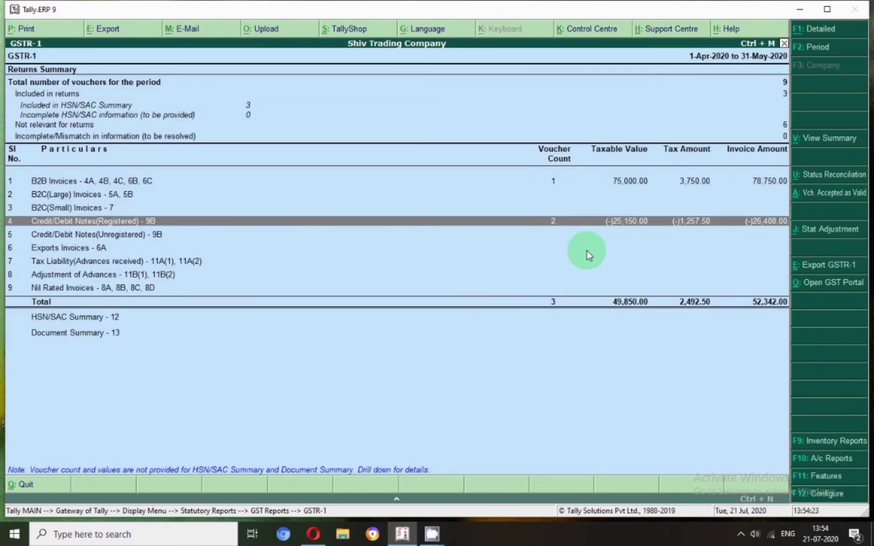
{"action": "key", "text": "Return"}
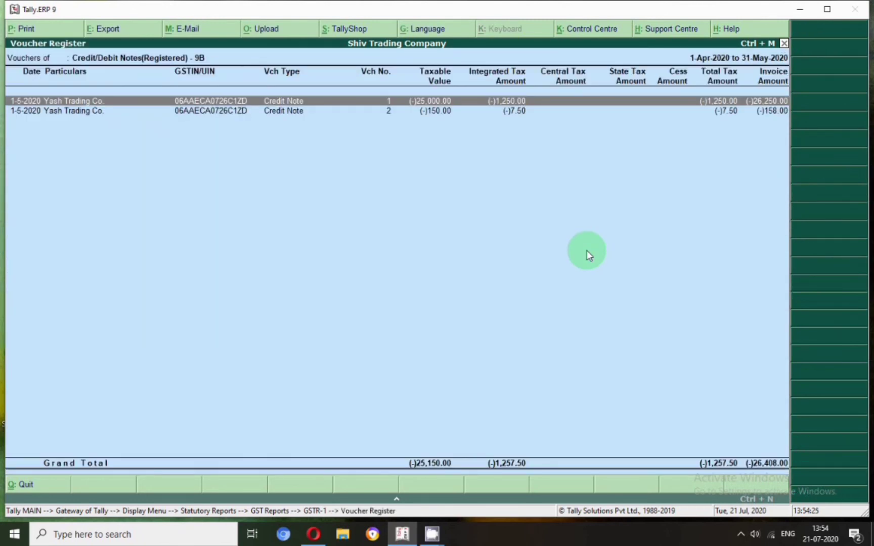
{"action": "key", "text": "Down"}
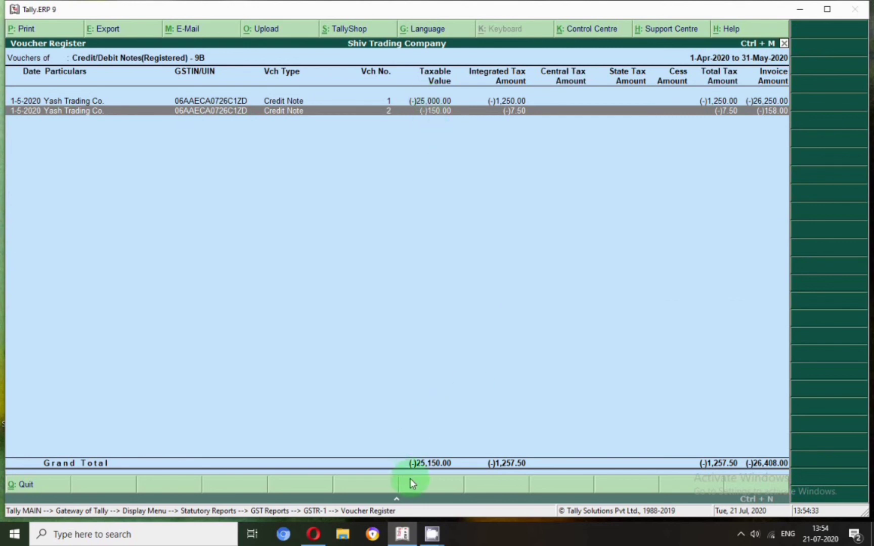
{"action": "key", "text": "Escape"}
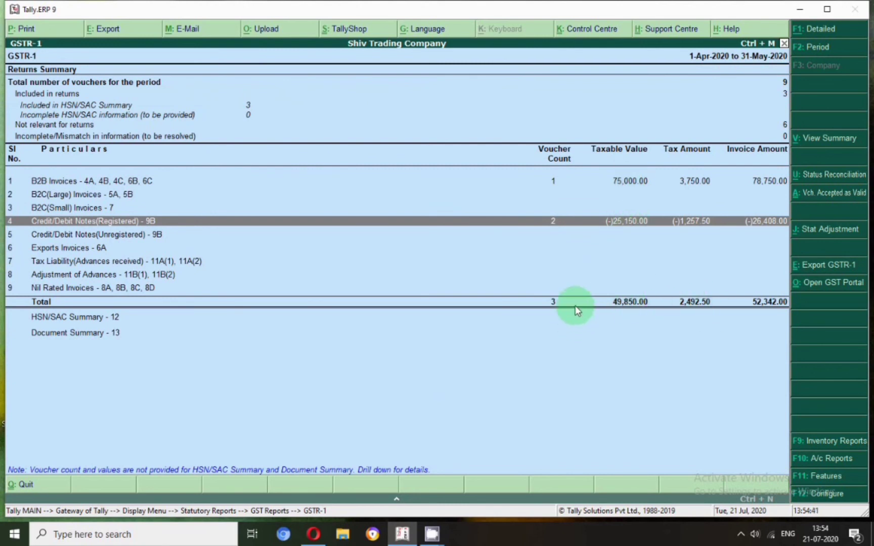
{"action": "key", "text": "Escape"}
{"action": "key", "text": "Escape"}
{"action": "key", "text": "Escape"}
{"action": "key", "text": "Escape"}
{"action": "key", "text": "Escape"}
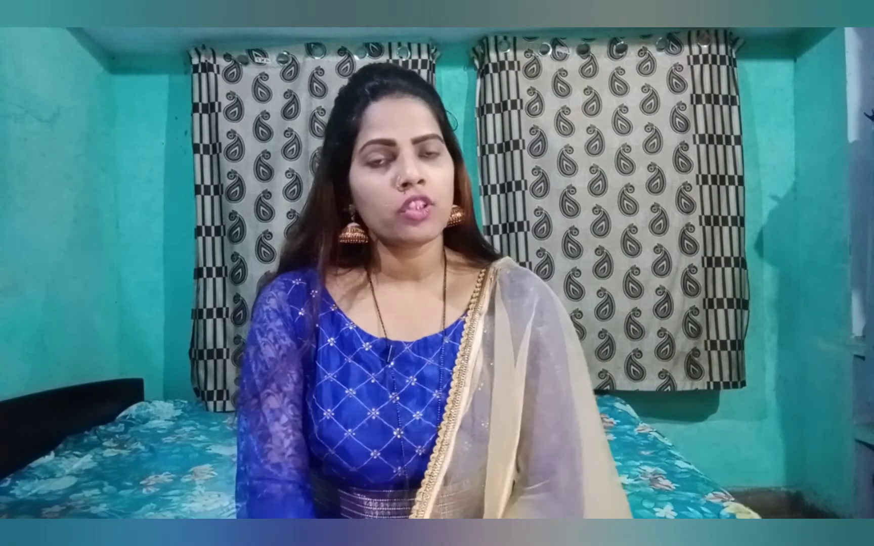